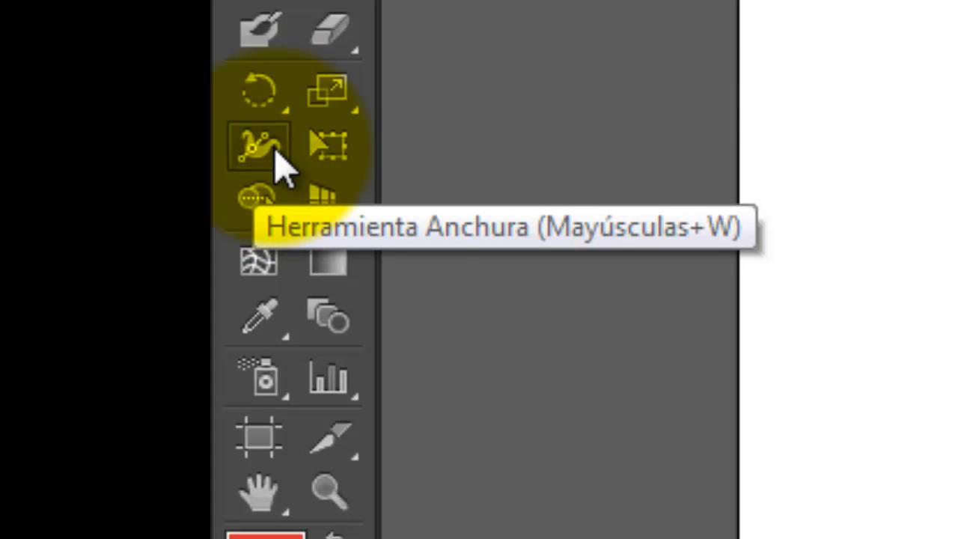
pyautogui.click(278, 150)
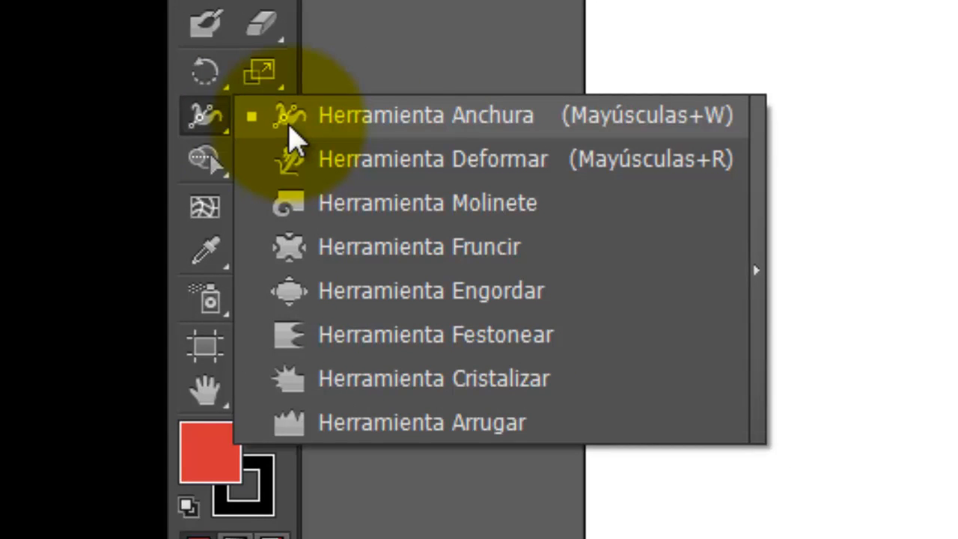
pyautogui.click(294, 139)
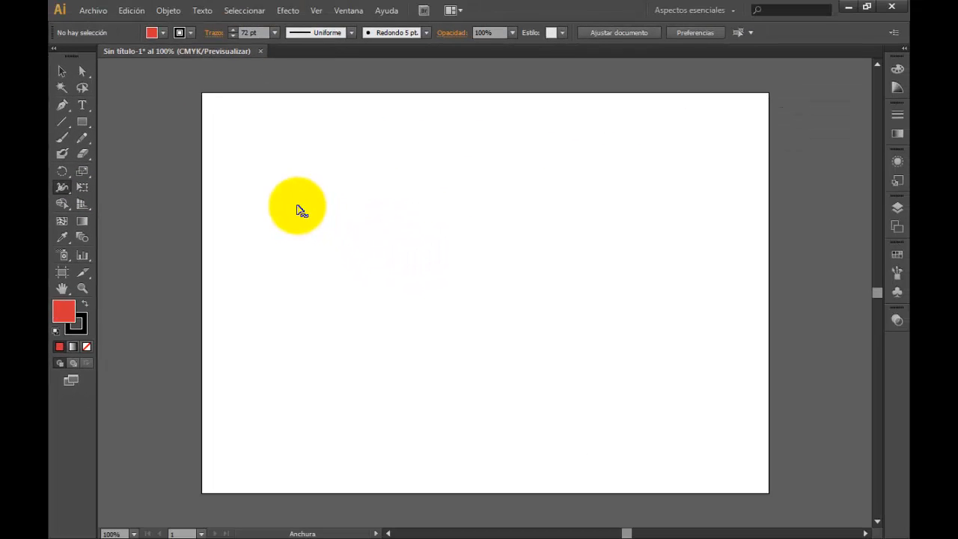
# Draw a red rectangle in the middle of the artboard and set its black stroke weight to 9 pt.
pyautogui.click(83, 123)
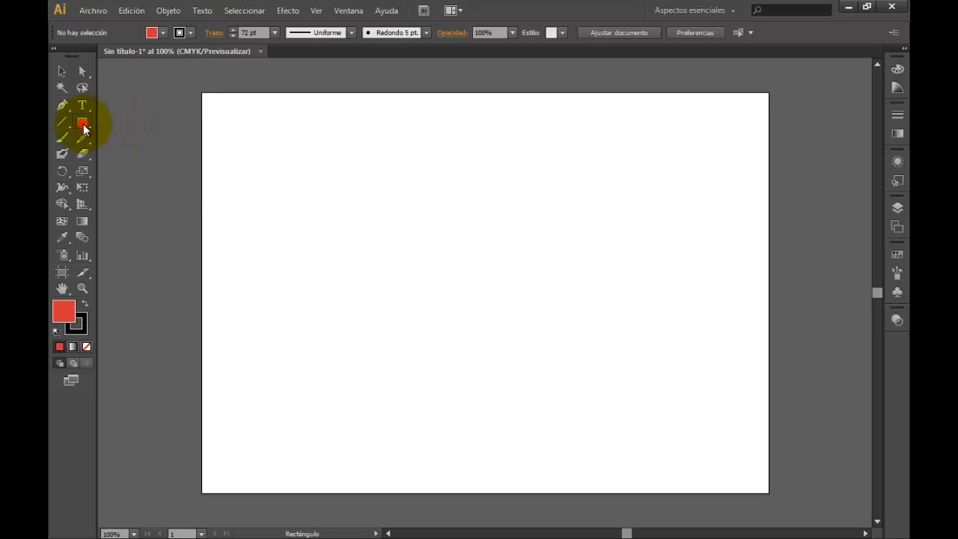
pyautogui.moveTo(362, 187)
pyautogui.mouseDown()
pyautogui.moveTo(526, 310)
pyautogui.moveTo(656, 362)
pyautogui.mouseUp()
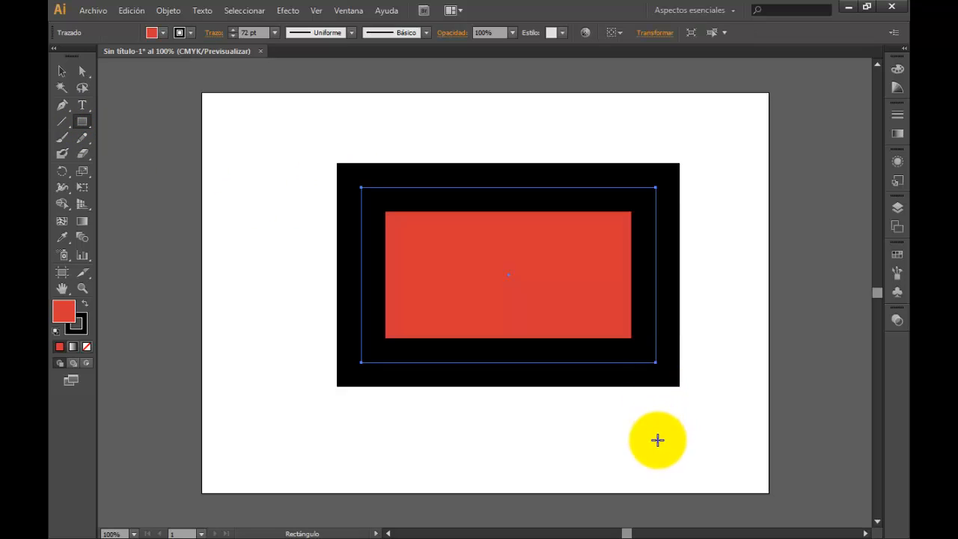
pyautogui.click(276, 34)
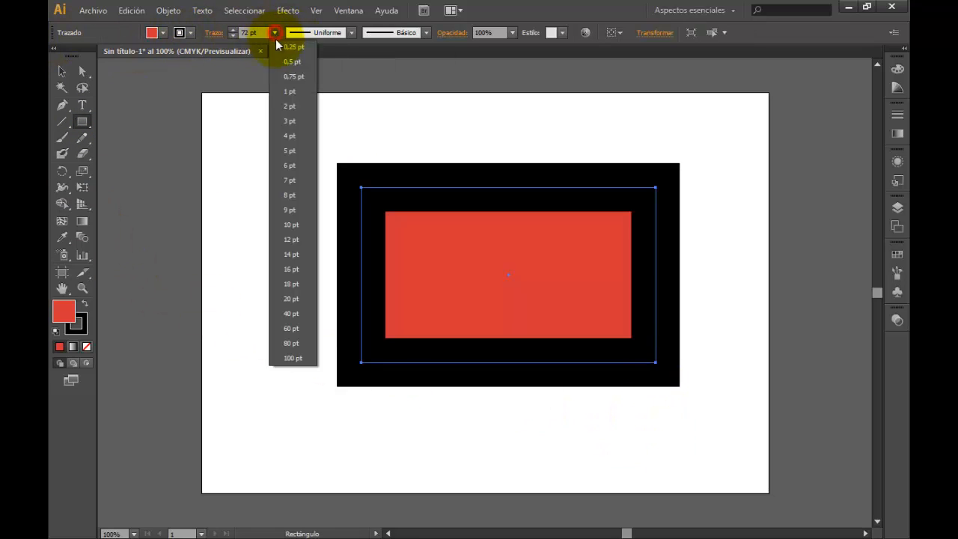
pyautogui.click(292, 136)
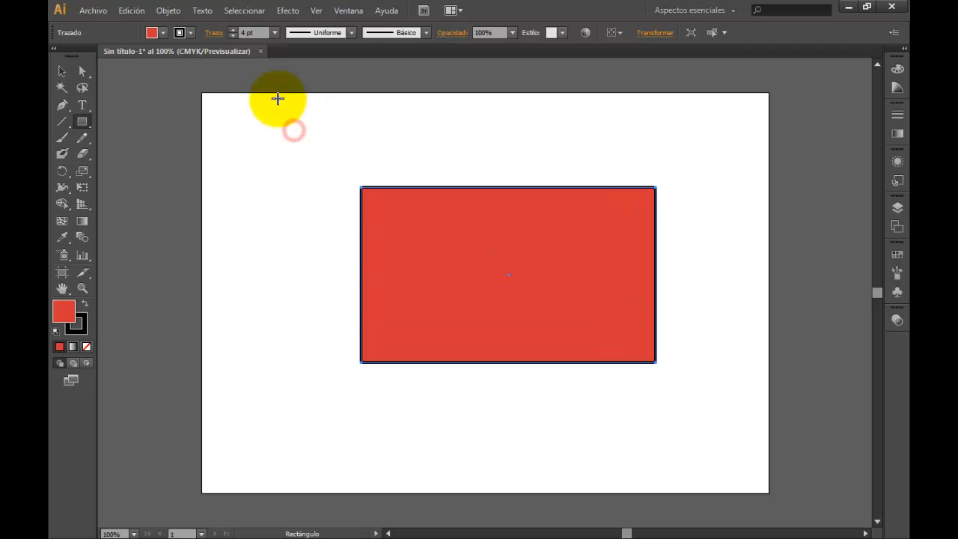
pyautogui.click(274, 33)
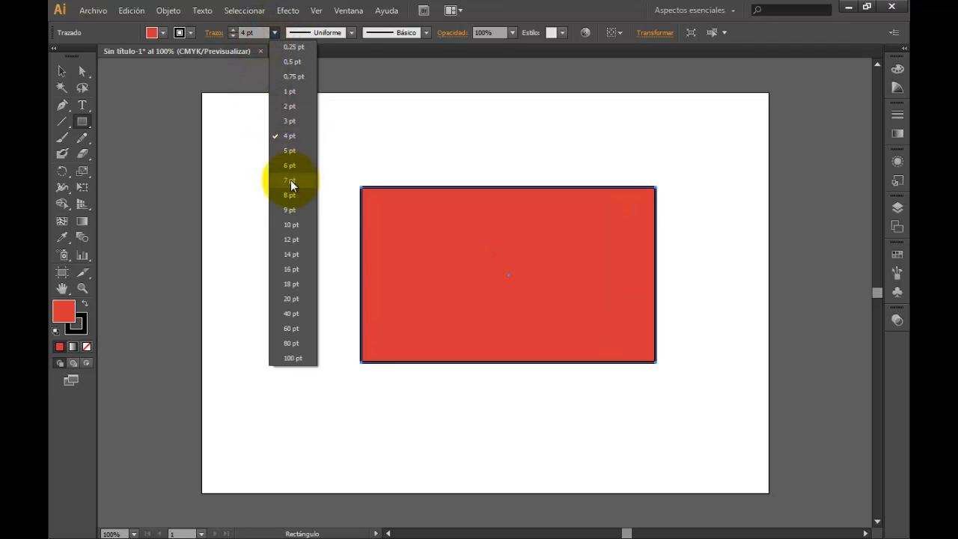
pyautogui.click(291, 209)
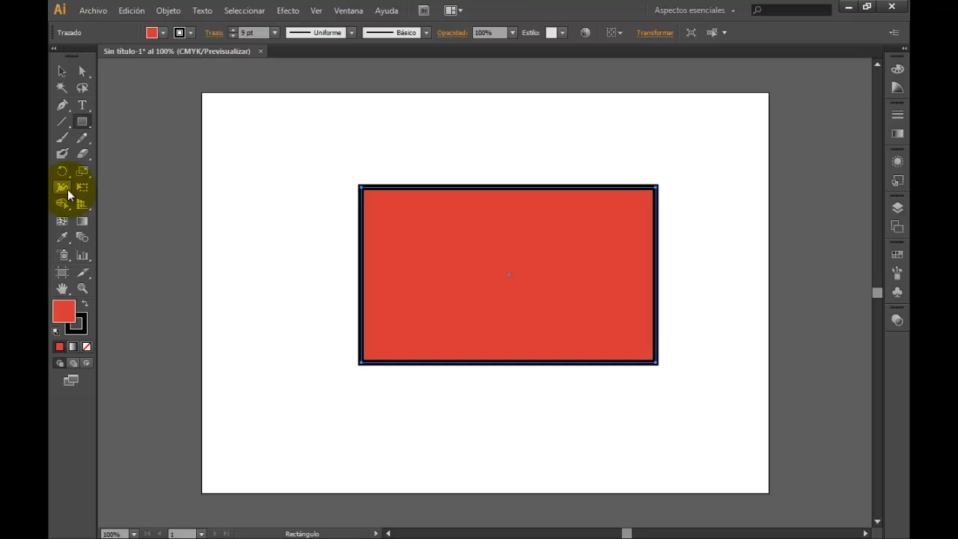
# Make sure the rectangle is selected and activate the Width tool for editing its stroke.
pyautogui.moveTo(67, 189)
pyautogui.mouseDown()
pyautogui.moveTo(143, 195)
pyautogui.moveTo(135, 187)
pyautogui.mouseUp()
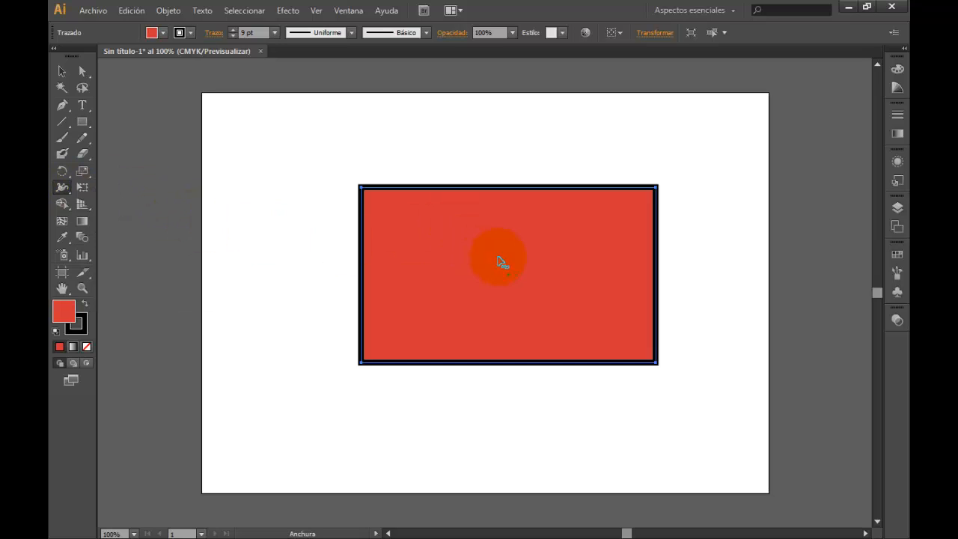
pyautogui.click(62, 72)
pyautogui.click(496, 314)
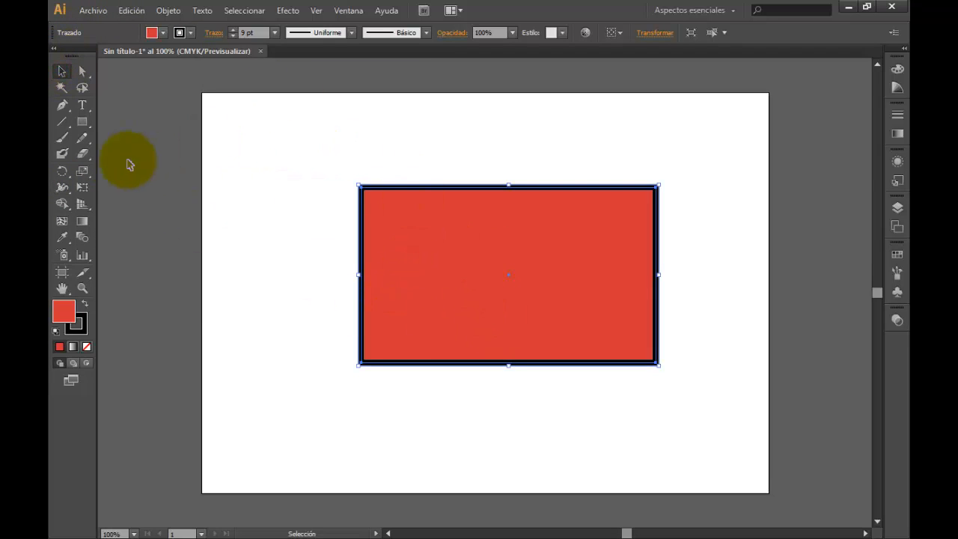
pyautogui.click(62, 186)
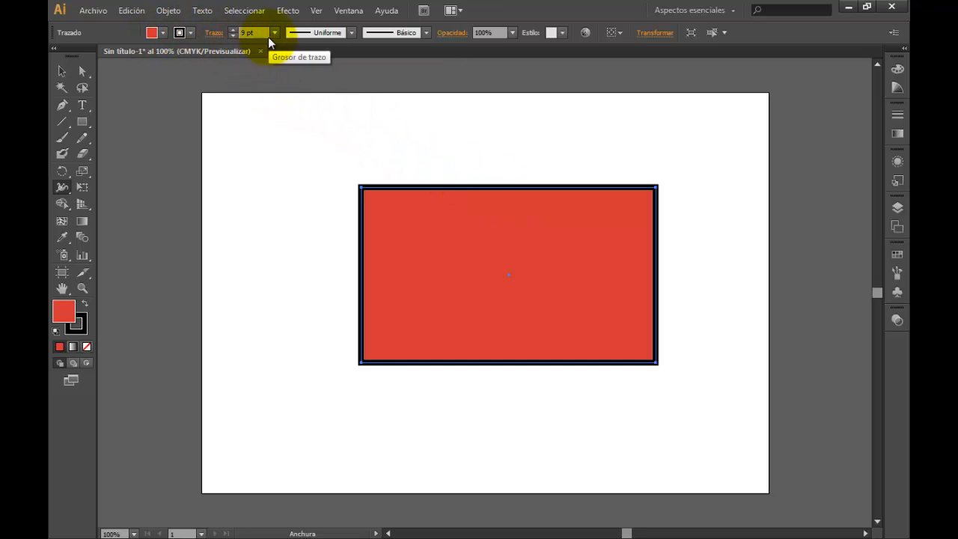
# Look through the variable width profiles and the brush definitions available for the rectangle's stroke.
pyautogui.click(352, 32)
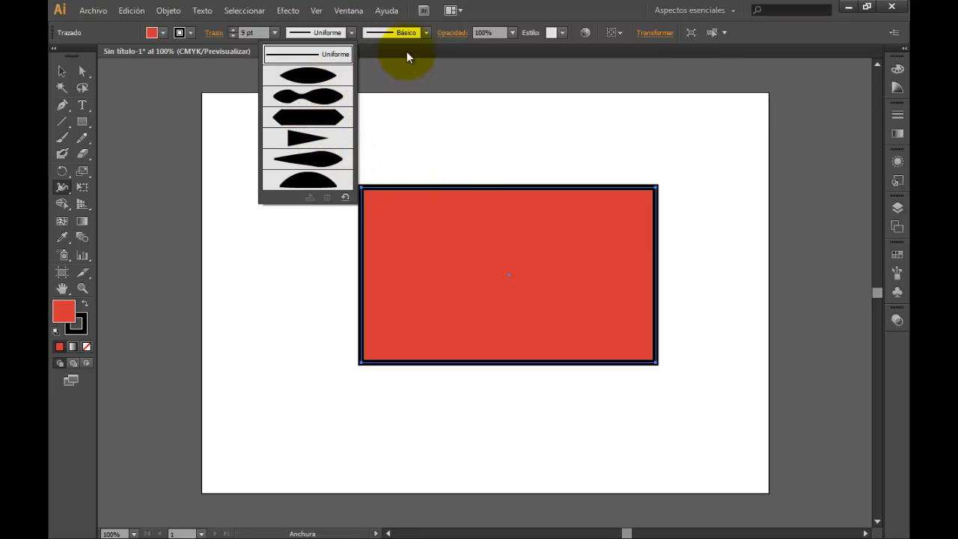
pyautogui.click(424, 34)
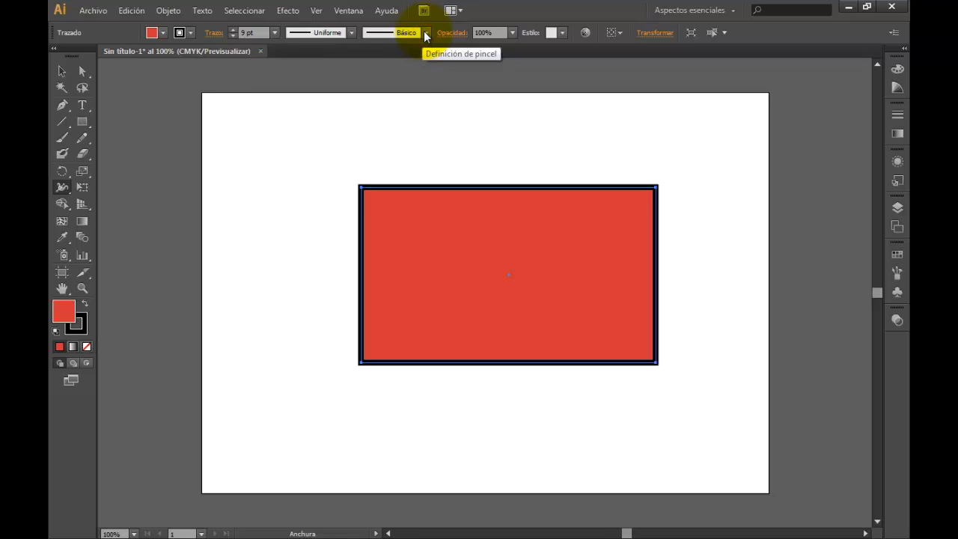
pyautogui.click(425, 34)
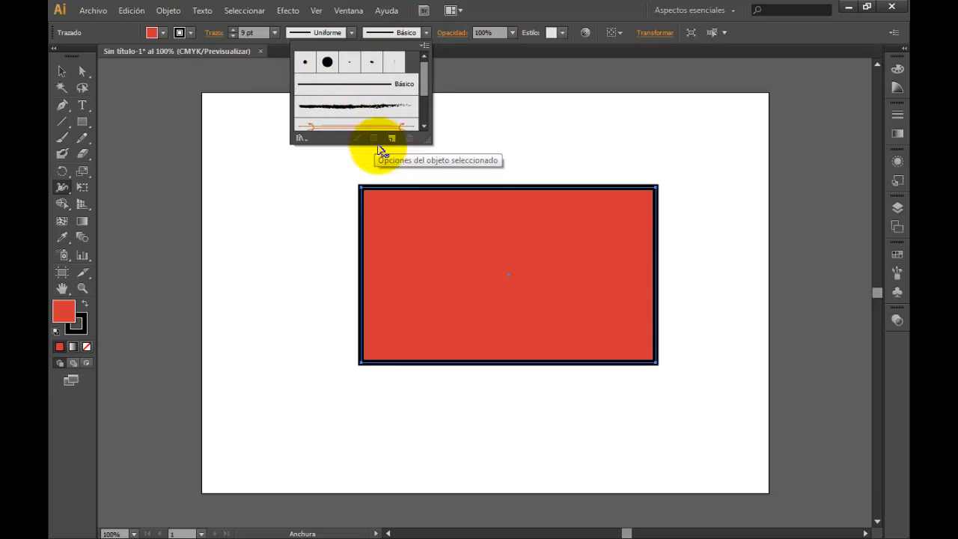
pyautogui.click(419, 193)
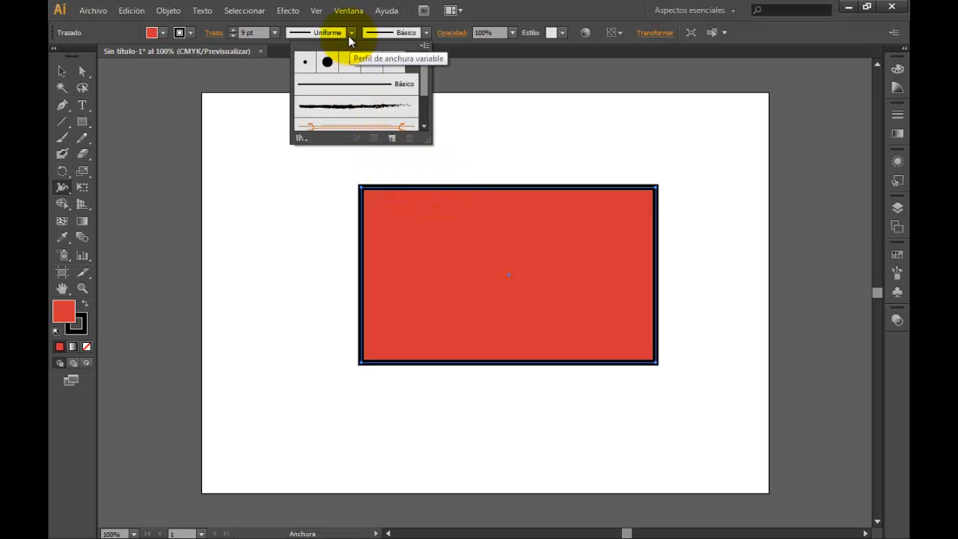
pyautogui.click(433, 159)
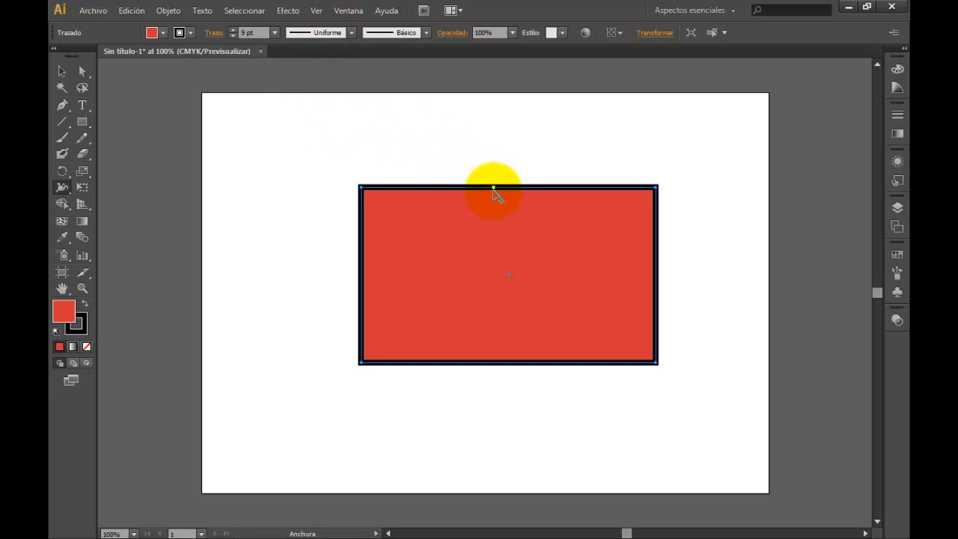
# Add a wide width point and a narrower one to the stroke on both the top and right edges of the rectangle.
pyautogui.moveTo(493, 189)
pyautogui.mouseDown()
pyautogui.moveTo(488, 157)
pyautogui.moveTo(490, 210)
pyautogui.moveTo(483, 143)
pyautogui.moveTo(492, 168)
pyautogui.mouseUp()
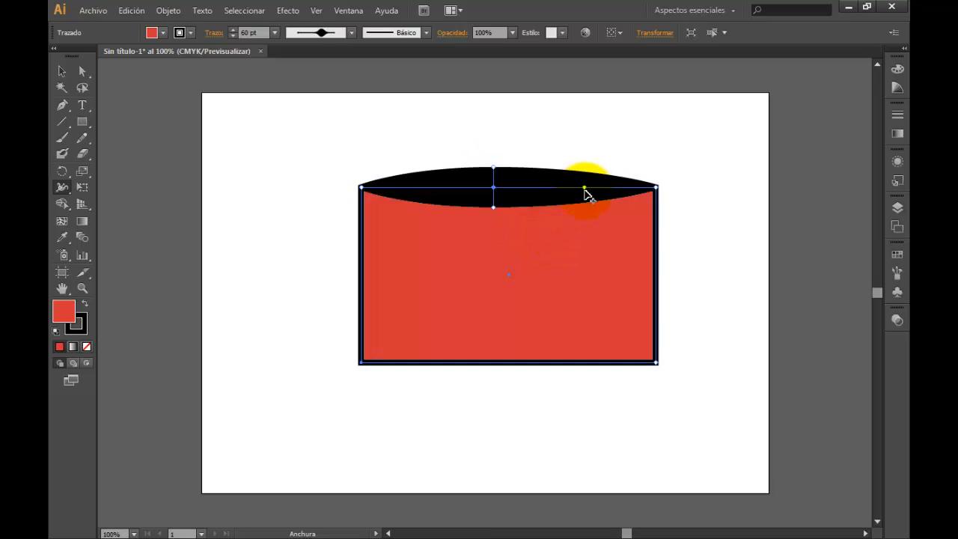
pyautogui.moveTo(583, 188)
pyautogui.mouseDown()
pyautogui.moveTo(579, 175)
pyautogui.moveTo(577, 194)
pyautogui.moveTo(577, 182)
pyautogui.mouseUp()
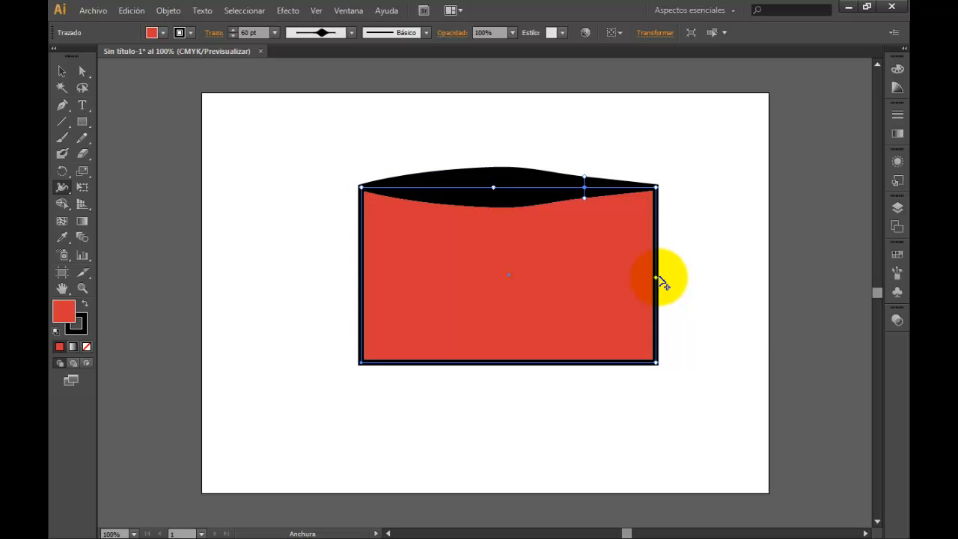
pyautogui.moveTo(656, 278)
pyautogui.mouseDown()
pyautogui.moveTo(668, 281)
pyautogui.moveTo(624, 283)
pyautogui.moveTo(673, 297)
pyautogui.mouseUp()
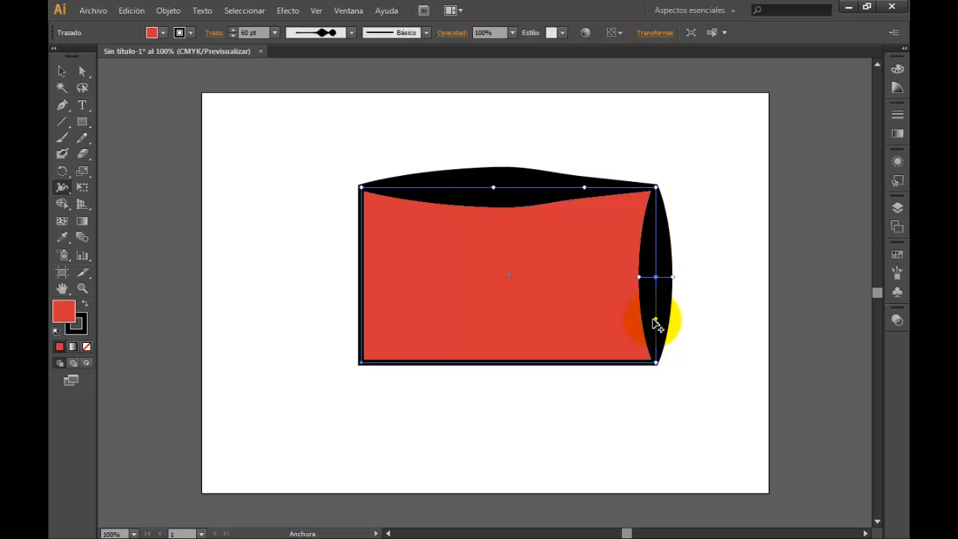
pyautogui.moveTo(655, 323)
pyautogui.mouseDown()
pyautogui.moveTo(674, 323)
pyautogui.moveTo(664, 319)
pyautogui.mouseUp()
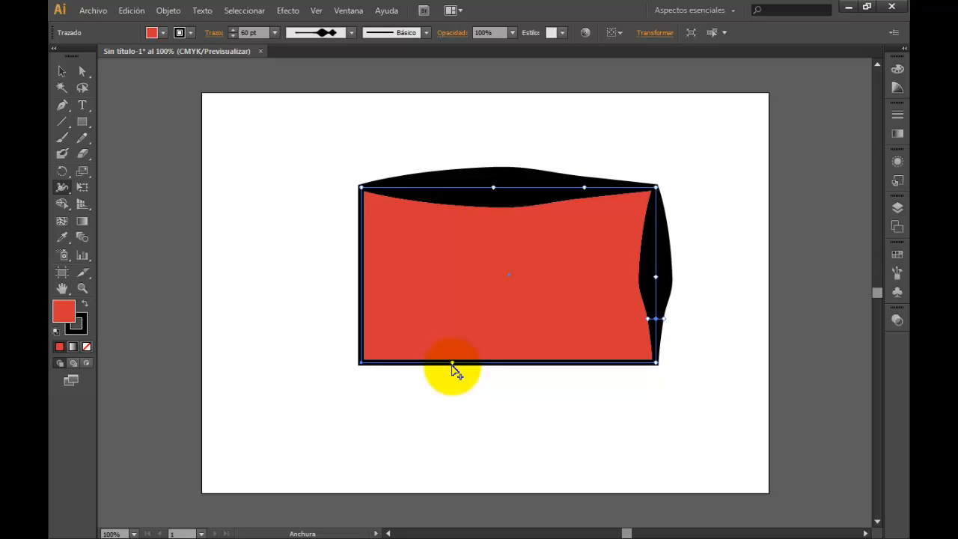
# Widen the stroke only outward on the rectangle's bottom edge and on both sides at the midpoint of its left edge.
pyautogui.moveTo(452, 367)
pyautogui.mouseDown()
pyautogui.moveTo(457, 415)
pyautogui.moveTo(453, 367)
pyautogui.moveTo(453, 414)
pyautogui.moveTo(454, 385)
pyautogui.moveTo(452, 405)
pyautogui.mouseUp()
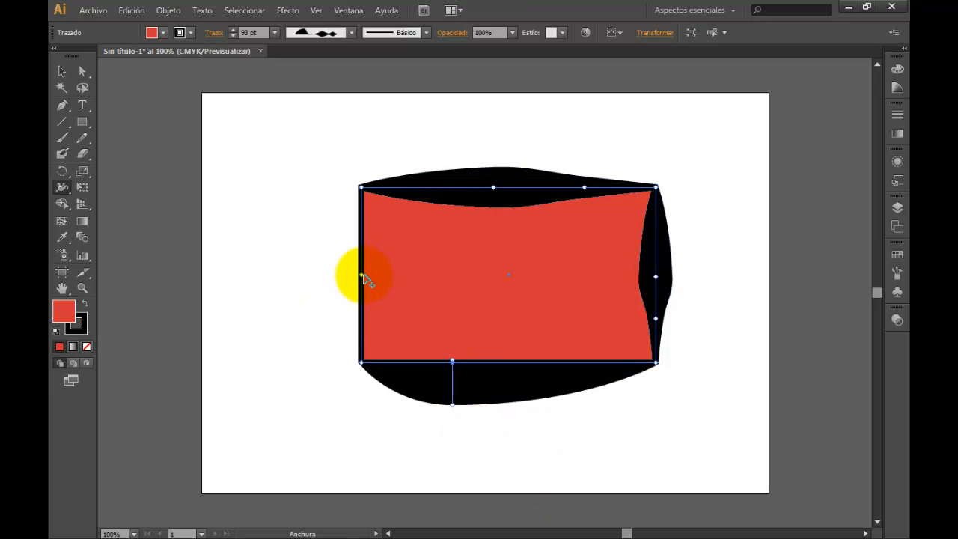
pyautogui.moveTo(342, 275)
pyautogui.mouseDown()
pyautogui.moveTo(293, 274)
pyautogui.moveTo(388, 290)
pyautogui.moveTo(322, 285)
pyautogui.moveTo(318, 338)
pyautogui.mouseUp()
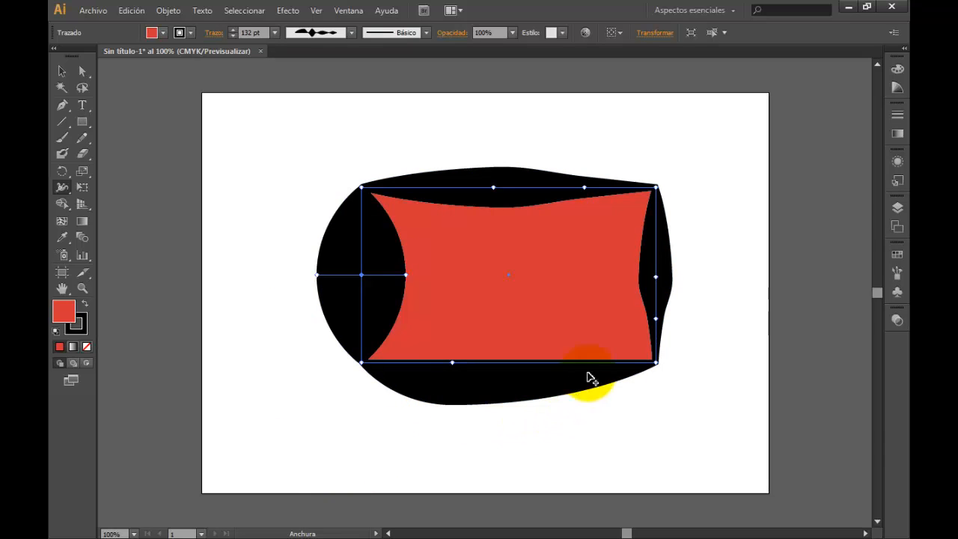
pyautogui.click(491, 208)
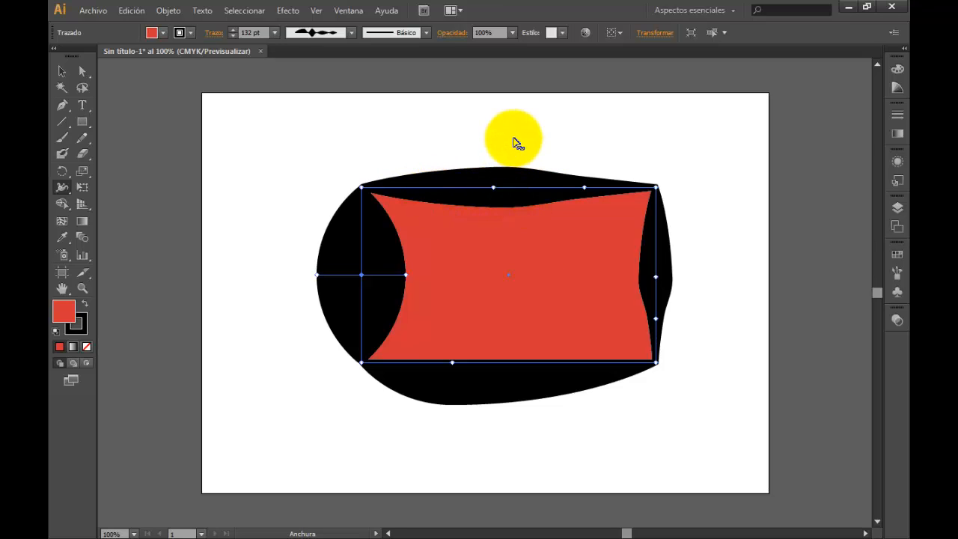
# Try the hexagonal and teardrop-shaped width profiles on the stroke, and apply the half-dome profile.
pyautogui.click(351, 32)
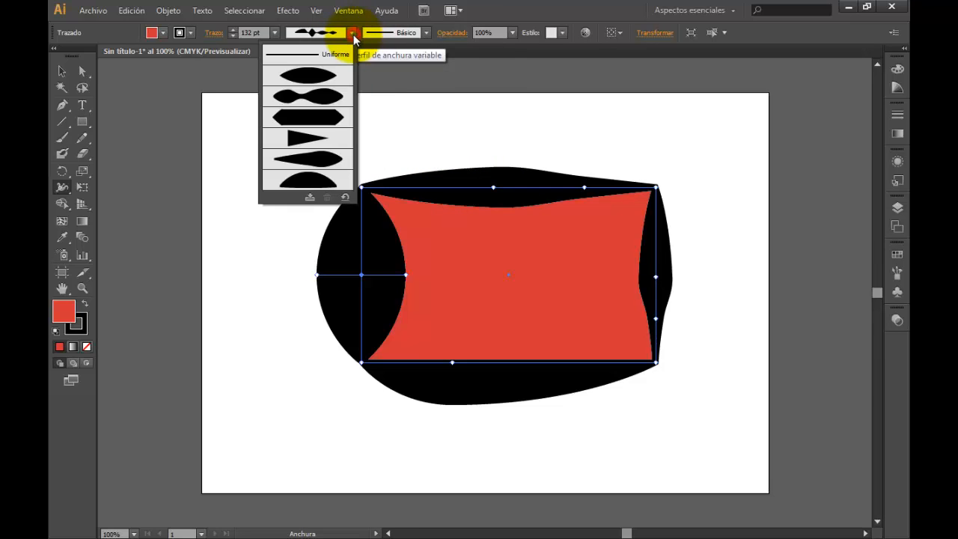
pyautogui.click(336, 115)
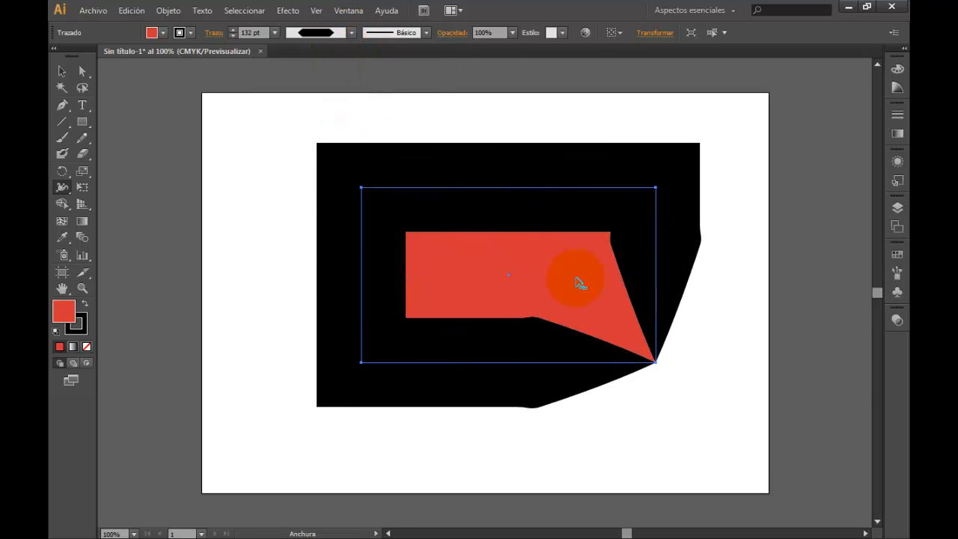
pyautogui.click(338, 32)
pyautogui.click(322, 159)
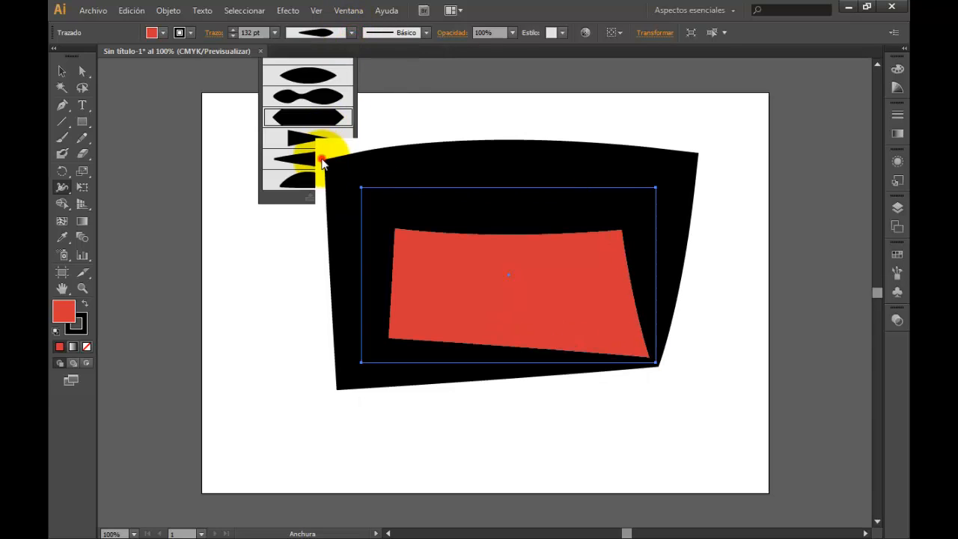
pyautogui.click(348, 34)
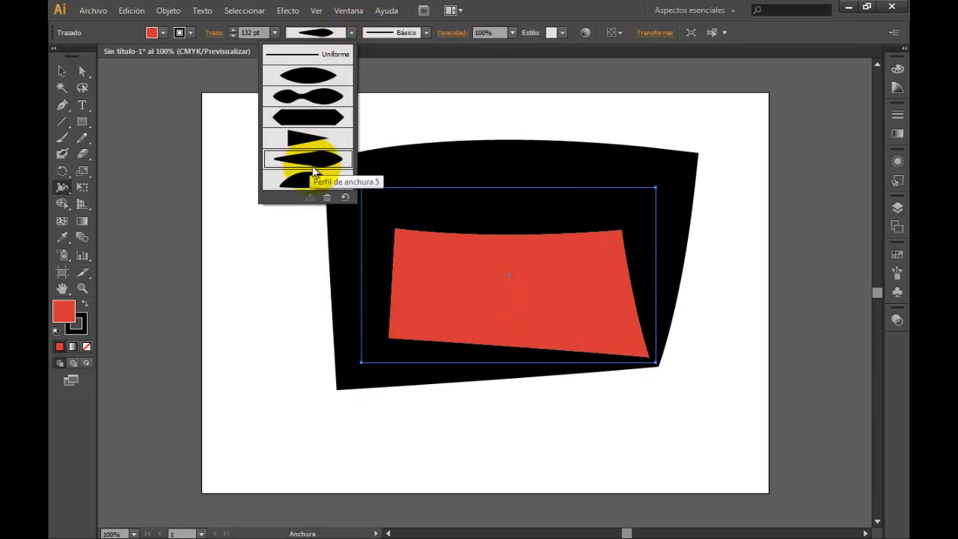
pyautogui.click(312, 175)
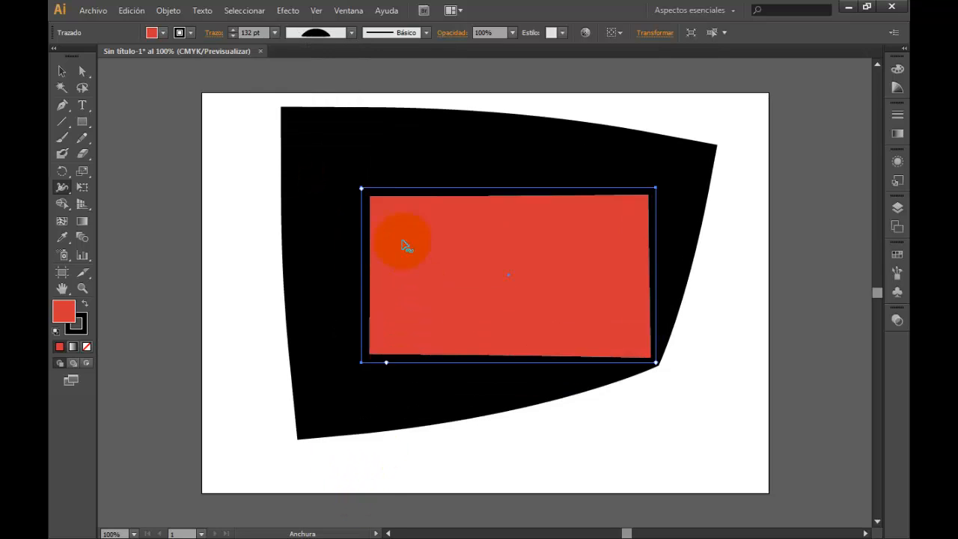
# Try a stroke weight of 6 pt on the rectangle and set it to 18 pt.
pyautogui.click(274, 33)
pyautogui.click(294, 165)
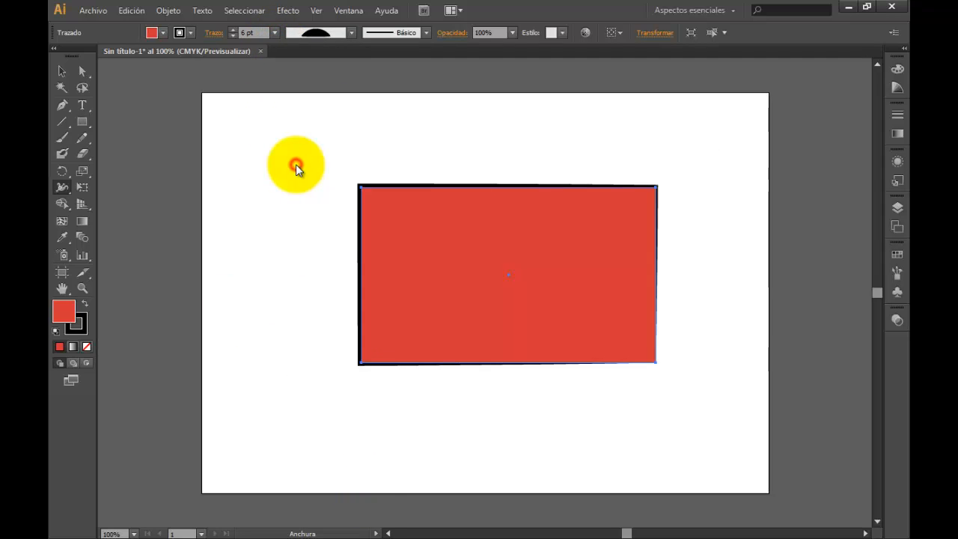
pyautogui.click(275, 32)
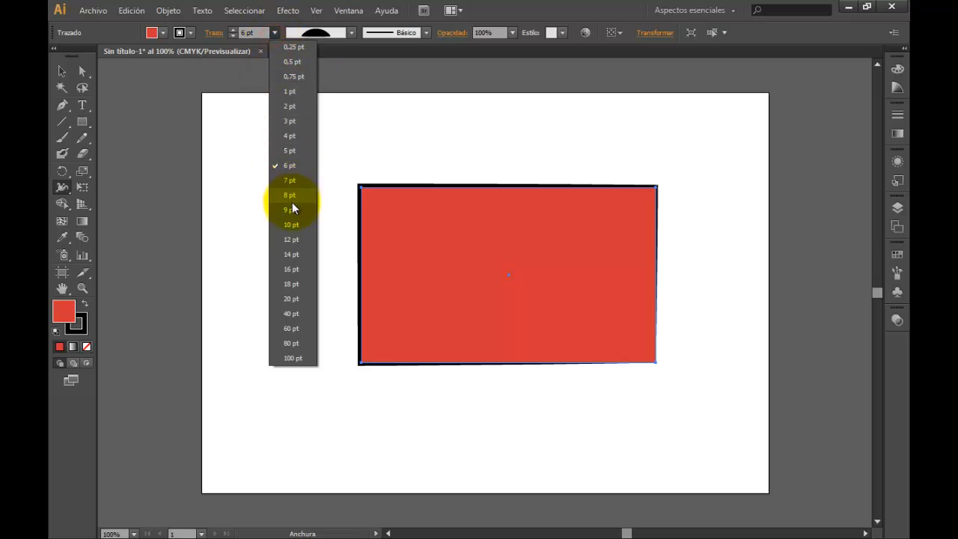
pyautogui.click(292, 284)
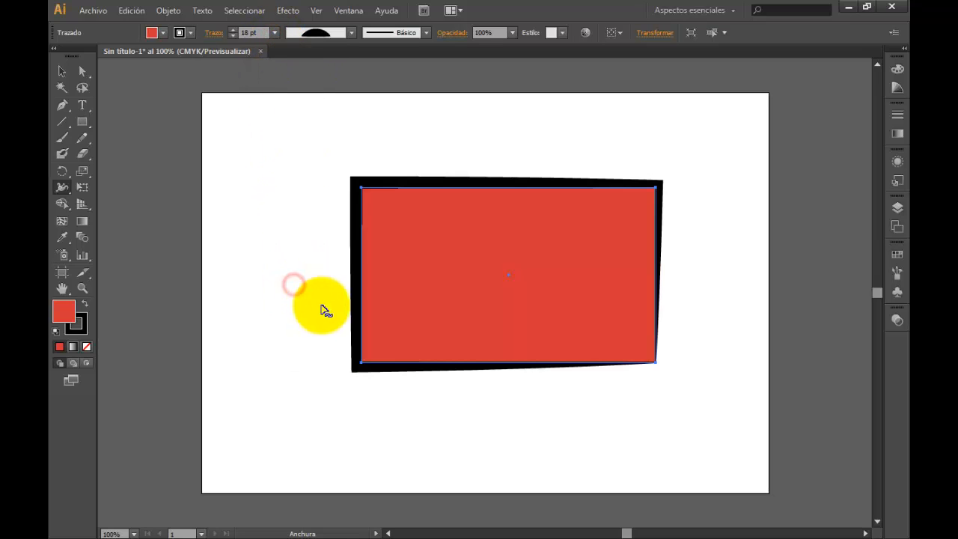
# Shrink the Warp tool's brush and push small dents into the rectangle's top and right edges.
pyautogui.click(66, 190)
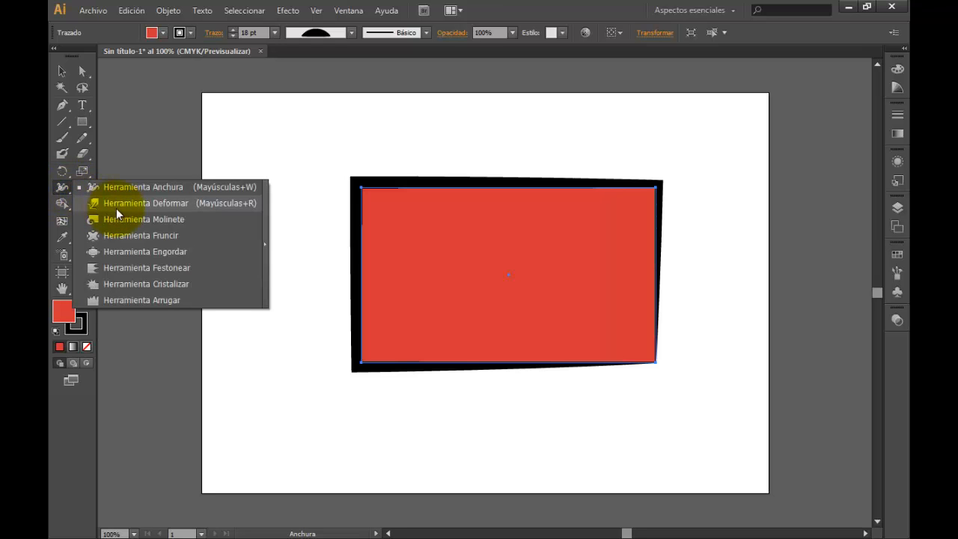
pyautogui.click(116, 208)
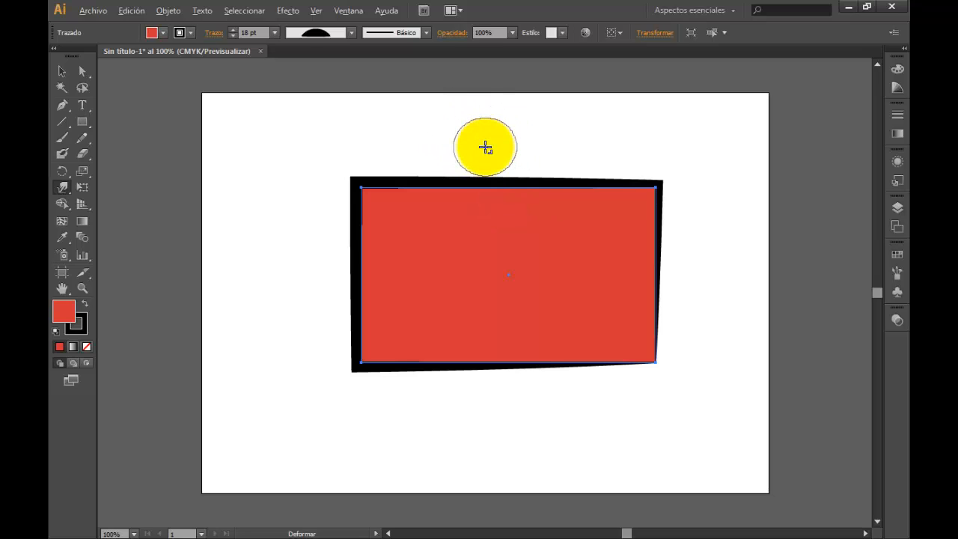
pyautogui.moveTo(486, 148)
pyautogui.mouseDown()
pyautogui.moveTo(548, 150)
pyautogui.moveTo(372, 135)
pyautogui.moveTo(564, 156)
pyautogui.moveTo(461, 156)
pyautogui.moveTo(474, 159)
pyautogui.mouseUp()
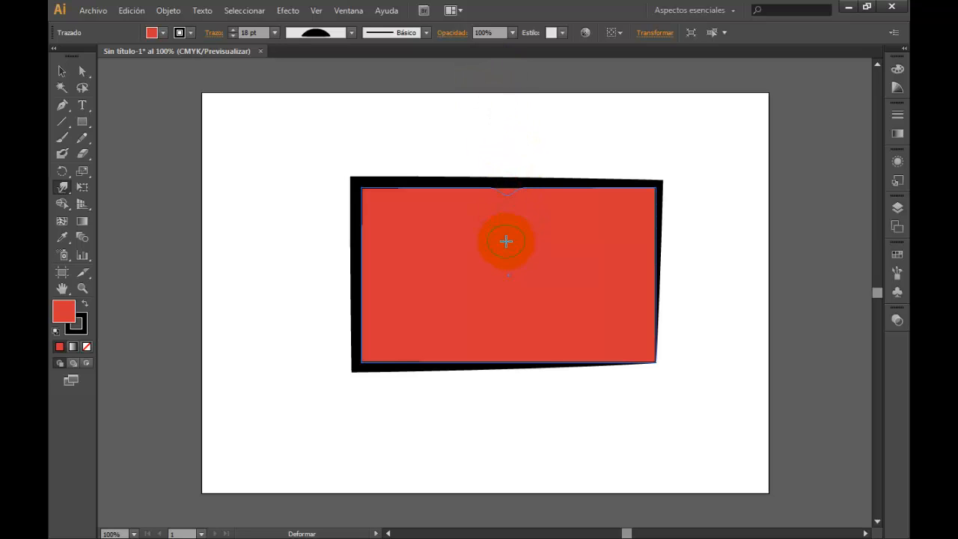
pyautogui.moveTo(506, 241); pyautogui.dragTo(507, 242)
pyautogui.moveTo(611, 278); pyautogui.dragTo(581, 279)
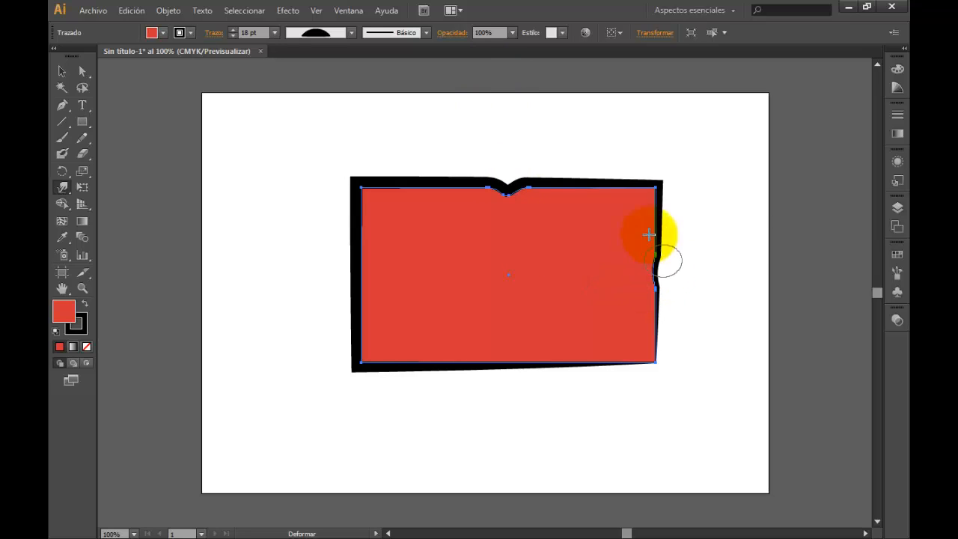
# Warp a dent near the top edge's right end, deepen the middle dent, and push the left edge inward with a flattened brush.
pyautogui.moveTo(617, 179); pyautogui.dragTo(617, 208)
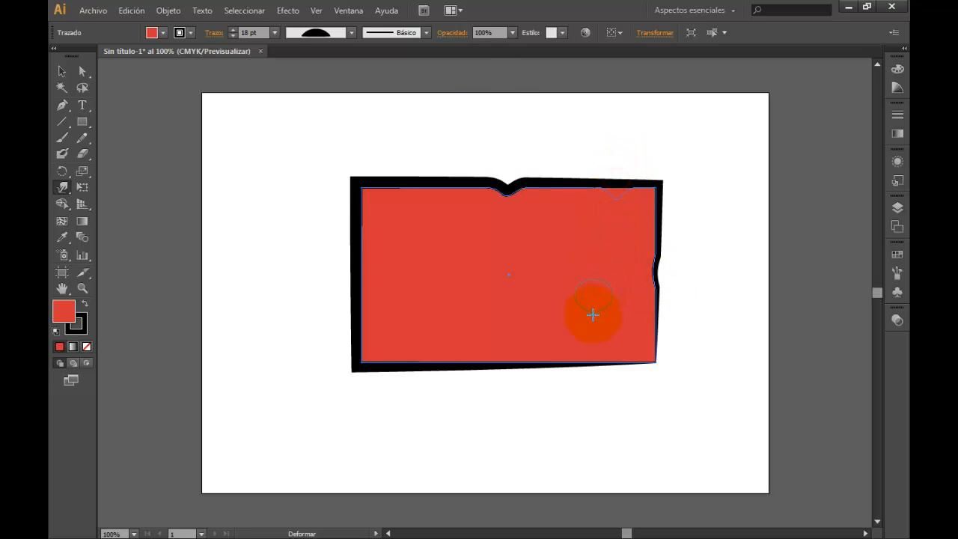
pyautogui.moveTo(593, 315); pyautogui.dragTo(592, 316)
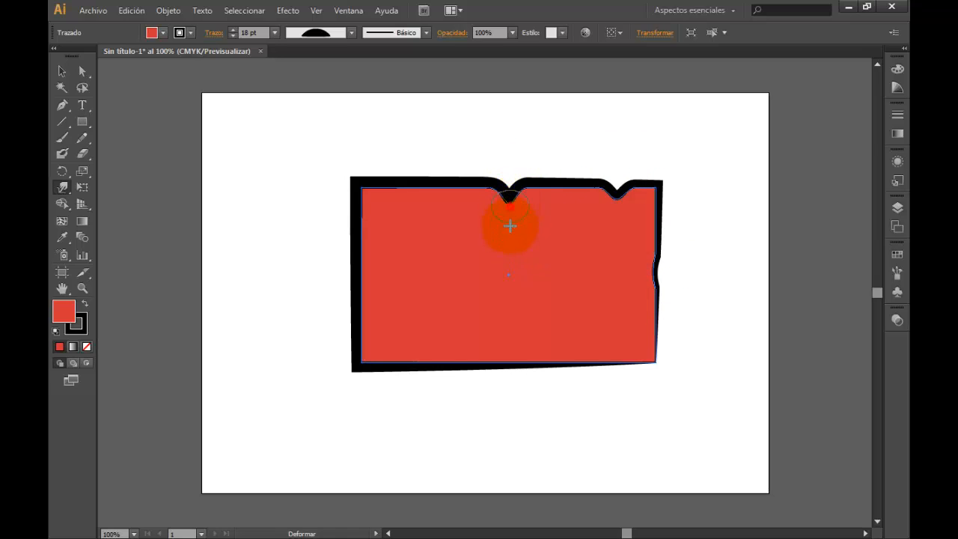
pyautogui.click(360, 272)
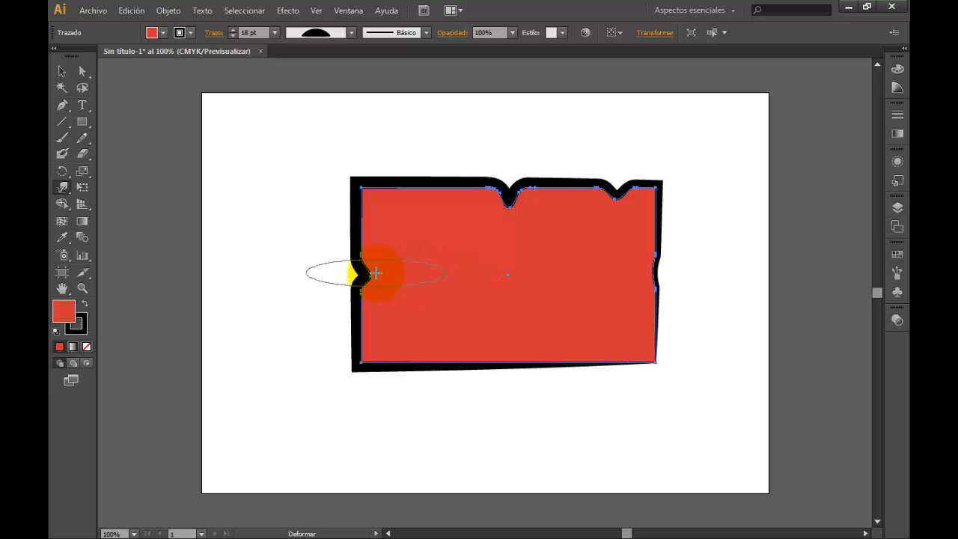
pyautogui.moveTo(371, 274); pyautogui.dragTo(453, 280)
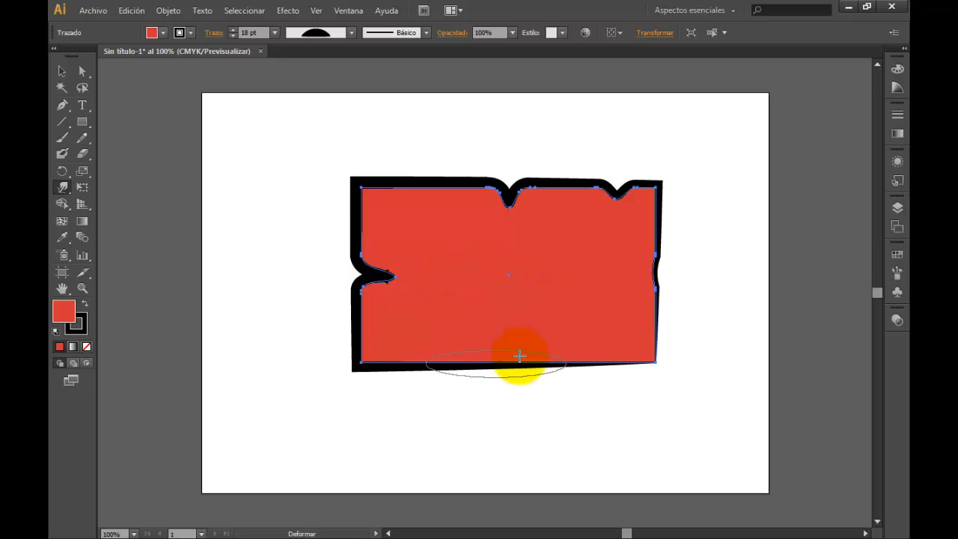
# Warp the bottom edge and lower-right corner inward, and distort the rest of the outline into an irregular shape.
pyautogui.moveTo(523, 364); pyautogui.dragTo(520, 338)
pyautogui.moveTo(522, 289); pyautogui.dragTo(522, 319)
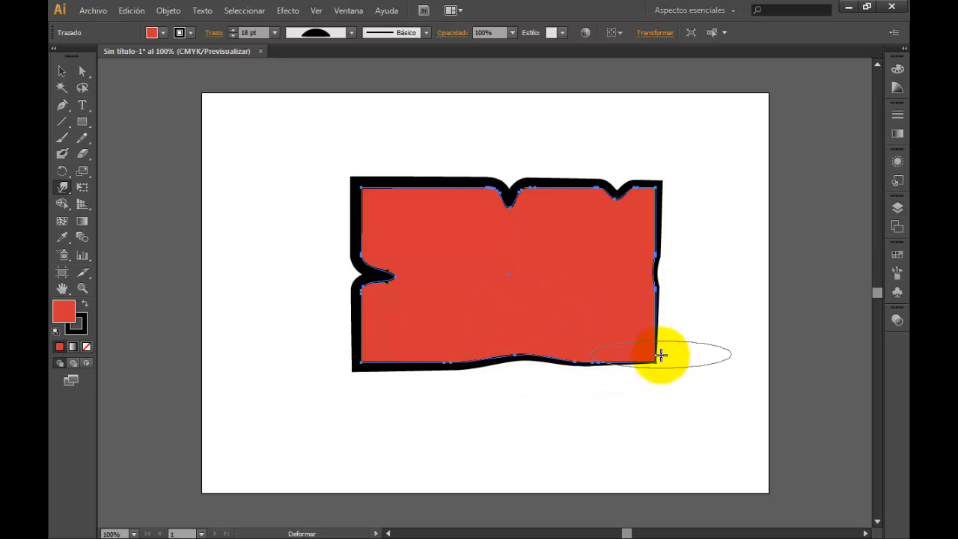
pyautogui.moveTo(655, 364); pyautogui.dragTo(616, 318)
pyautogui.moveTo(584, 276)
pyautogui.mouseDown()
pyautogui.moveTo(588, 180)
pyautogui.moveTo(573, 210)
pyautogui.mouseUp()
pyautogui.moveTo(541, 180)
pyautogui.mouseDown()
pyautogui.moveTo(385, 180)
pyautogui.moveTo(357, 207)
pyautogui.moveTo(376, 276)
pyautogui.moveTo(364, 367)
pyautogui.moveTo(635, 366)
pyautogui.moveTo(652, 309)
pyautogui.moveTo(646, 172)
pyautogui.moveTo(561, 176)
pyautogui.moveTo(475, 210)
pyautogui.moveTo(404, 189)
pyautogui.moveTo(355, 373)
pyautogui.mouseUp()
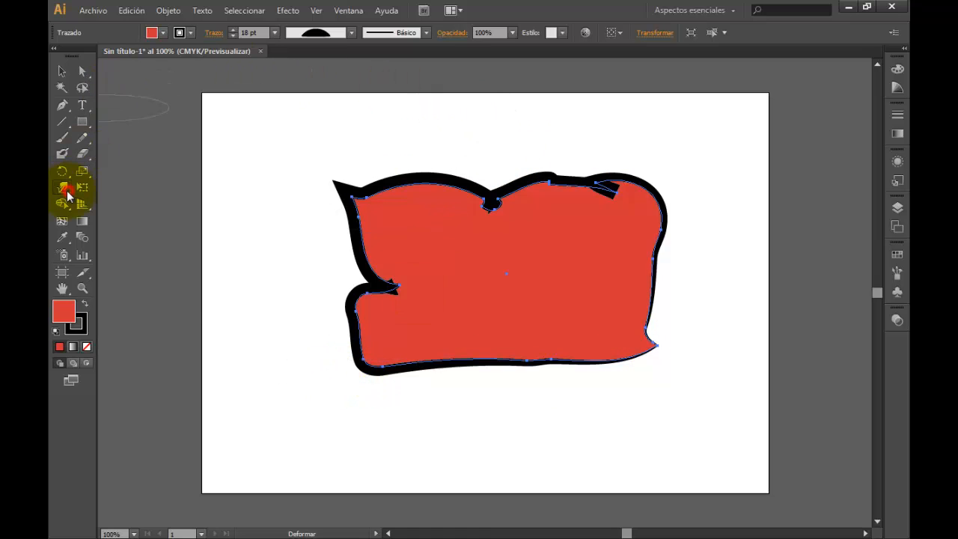
# Switch to the Twirl tool with a small round brush and twirl the shape's outline on all four sides.
pyautogui.click(67, 195)
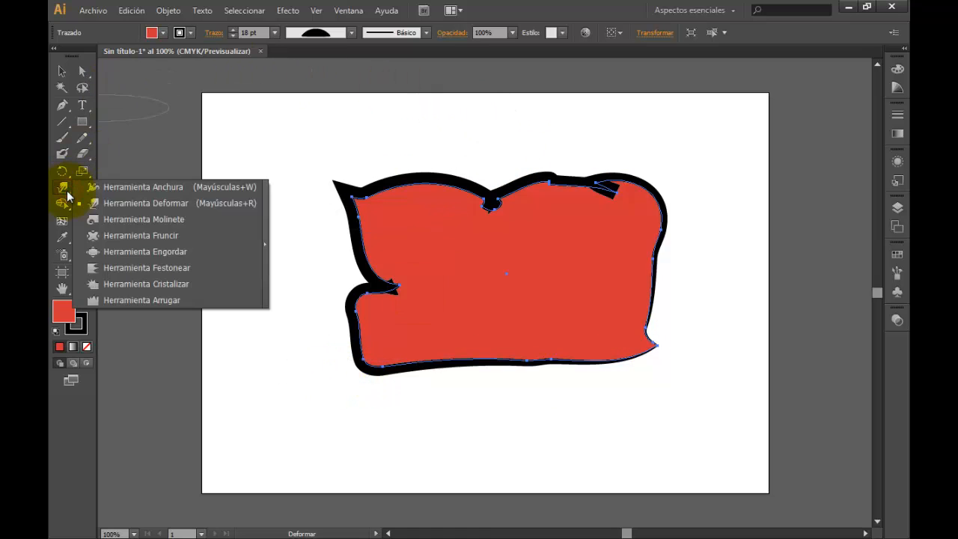
pyautogui.click(117, 221)
pyautogui.moveTo(458, 219); pyautogui.dragTo(458, 219)
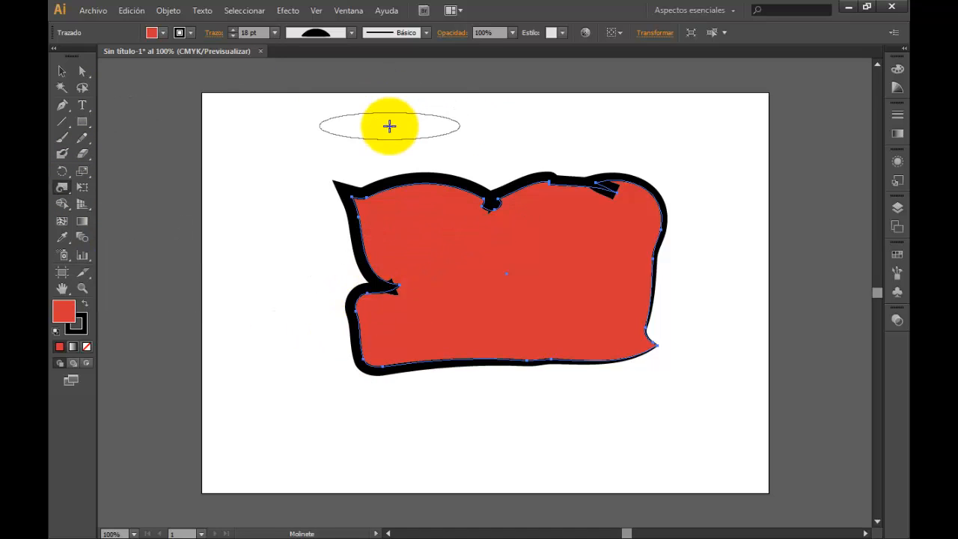
pyautogui.moveTo(390, 125); pyautogui.dragTo(337, 125)
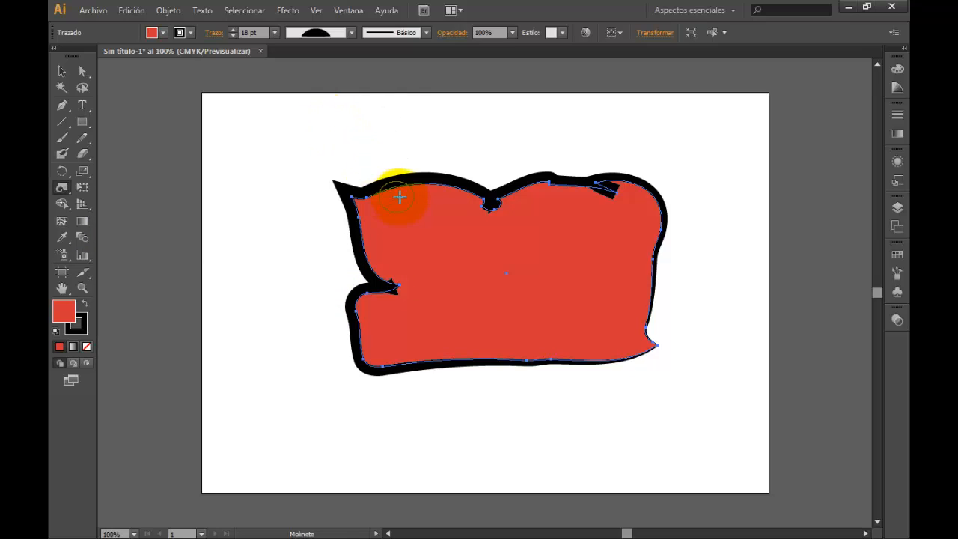
pyautogui.moveTo(395, 190)
pyautogui.mouseDown()
pyautogui.moveTo(391, 208)
pyautogui.moveTo(411, 229)
pyautogui.mouseUp()
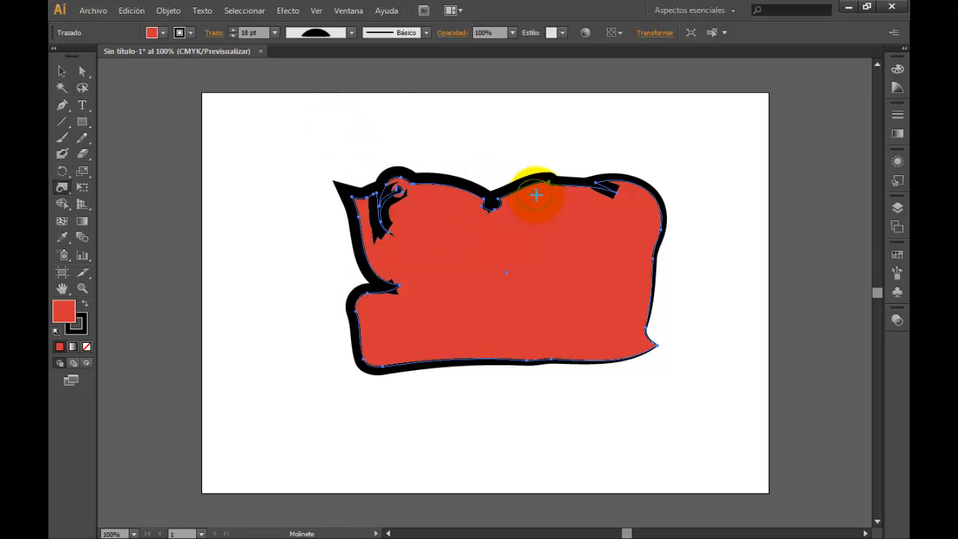
pyautogui.moveTo(529, 189)
pyautogui.mouseDown()
pyautogui.moveTo(578, 184)
pyautogui.moveTo(665, 219)
pyautogui.moveTo(678, 237)
pyautogui.moveTo(645, 302)
pyautogui.moveTo(637, 357)
pyautogui.moveTo(589, 368)
pyautogui.moveTo(496, 354)
pyautogui.moveTo(347, 364)
pyautogui.moveTo(340, 323)
pyautogui.moveTo(354, 296)
pyautogui.moveTo(393, 286)
pyautogui.moveTo(363, 252)
pyautogui.moveTo(355, 178)
pyautogui.moveTo(384, 188)
pyautogui.mouseUp()
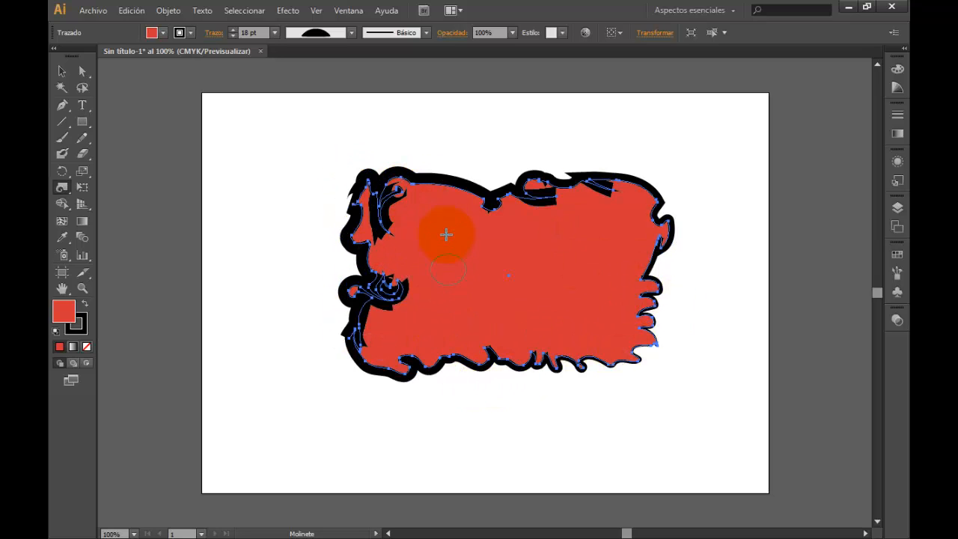
# Reshape the Twirl brush into a tall oval and twirl large curls into the top edge, upper-right corner and lower-right corner.
pyautogui.moveTo(451, 189); pyautogui.dragTo(472, 216)
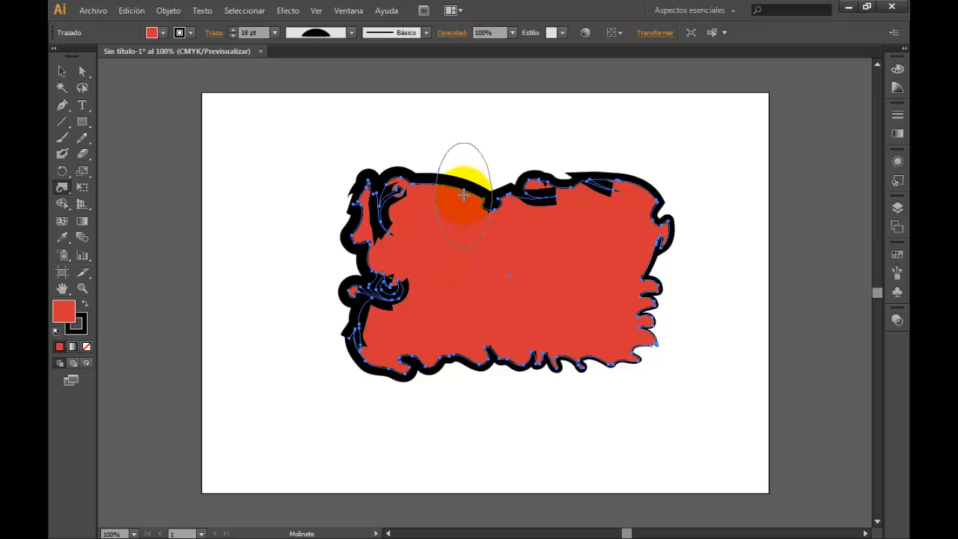
pyautogui.moveTo(463, 195)
pyautogui.mouseDown()
pyautogui.moveTo(447, 221)
pyautogui.moveTo(428, 215)
pyautogui.moveTo(420, 152)
pyautogui.moveTo(494, 170)
pyautogui.mouseUp()
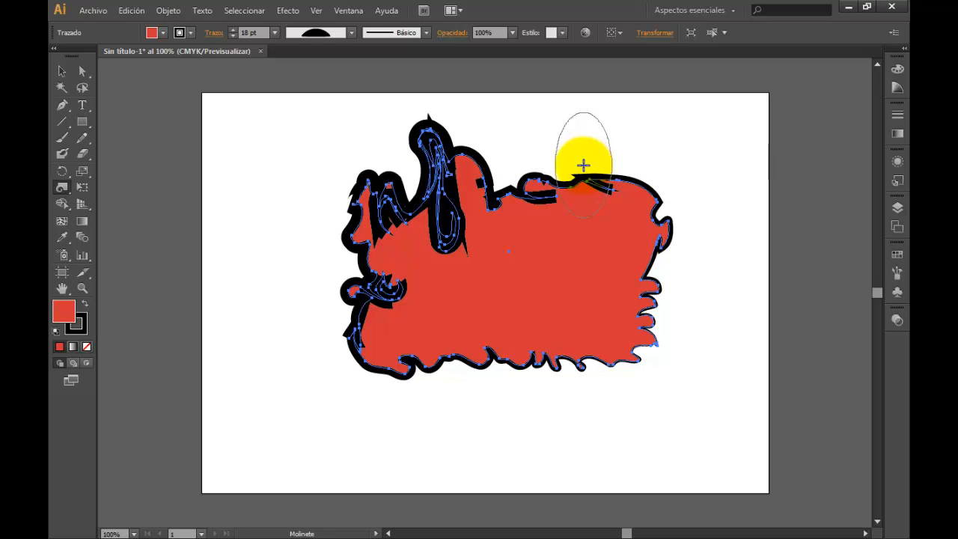
pyautogui.moveTo(583, 165)
pyautogui.mouseDown()
pyautogui.moveTo(614, 219)
pyautogui.moveTo(650, 196)
pyautogui.mouseUp()
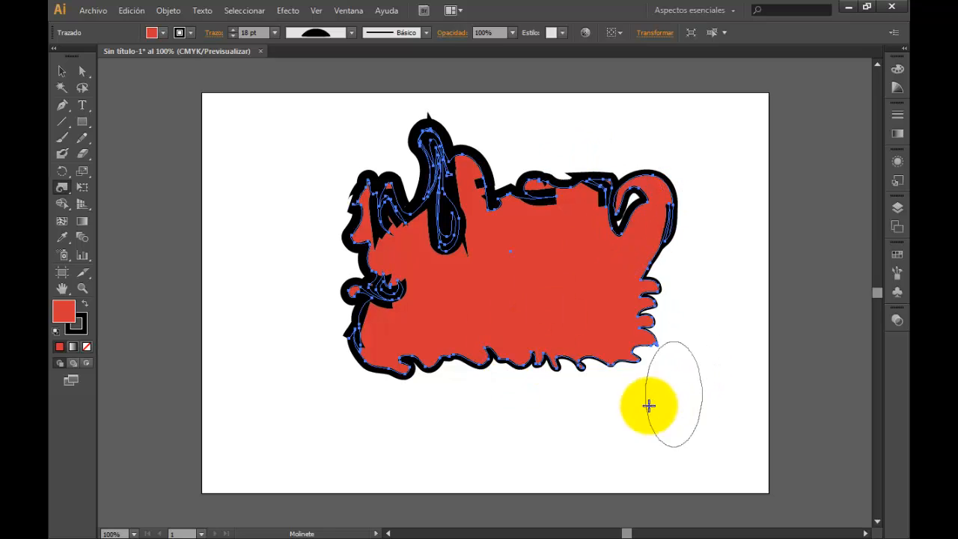
pyautogui.moveTo(631, 373)
pyautogui.mouseDown()
pyautogui.moveTo(637, 360)
pyautogui.moveTo(624, 345)
pyautogui.mouseUp()
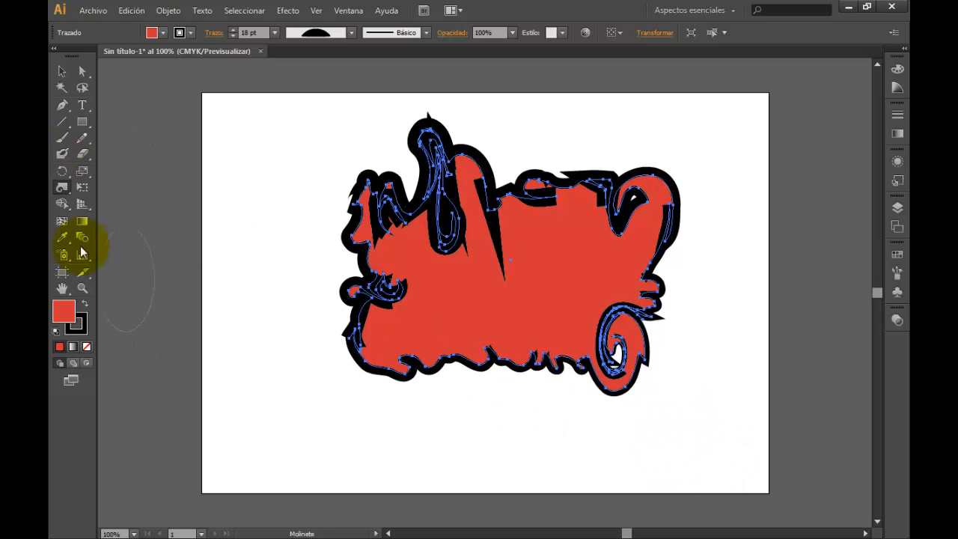
# Switch to the Pucker tool with a large round brush and set the stroke weight to 4 pt.
pyautogui.click(71, 191)
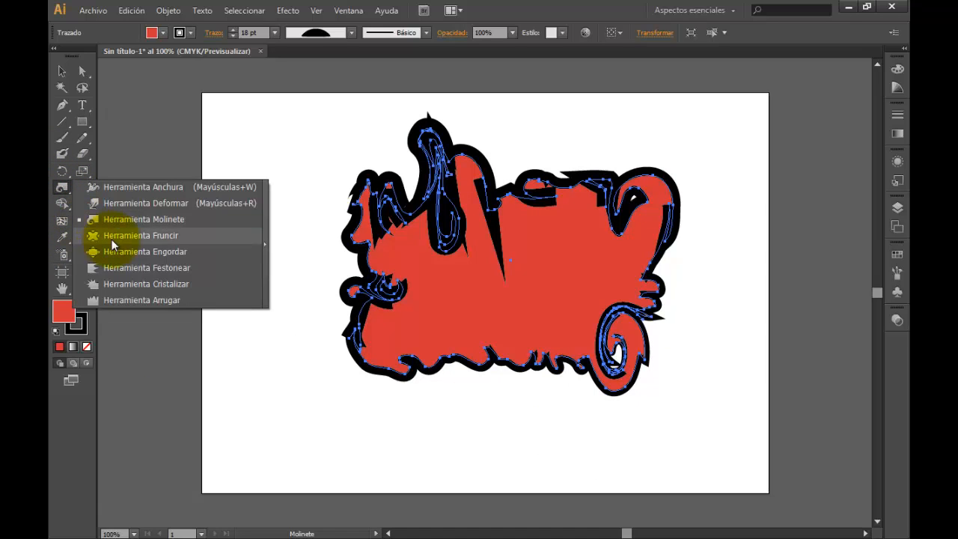
pyautogui.click(111, 239)
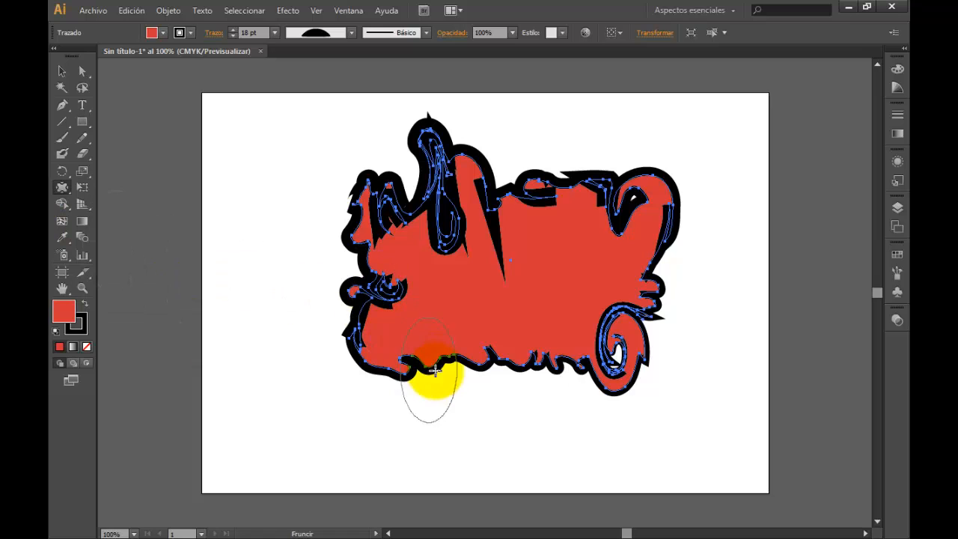
pyautogui.moveTo(282, 219); pyautogui.dragTo(299, 226)
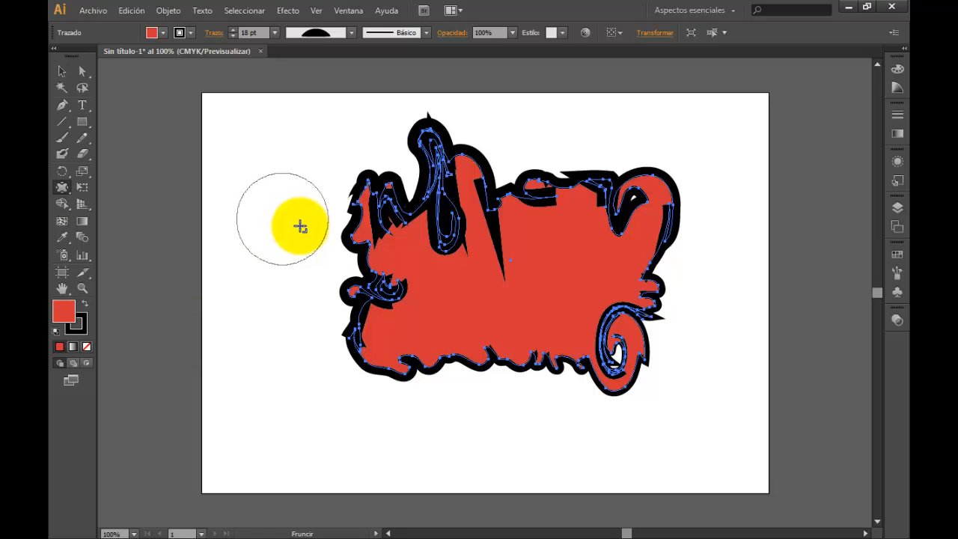
pyautogui.click(274, 33)
pyautogui.click(289, 137)
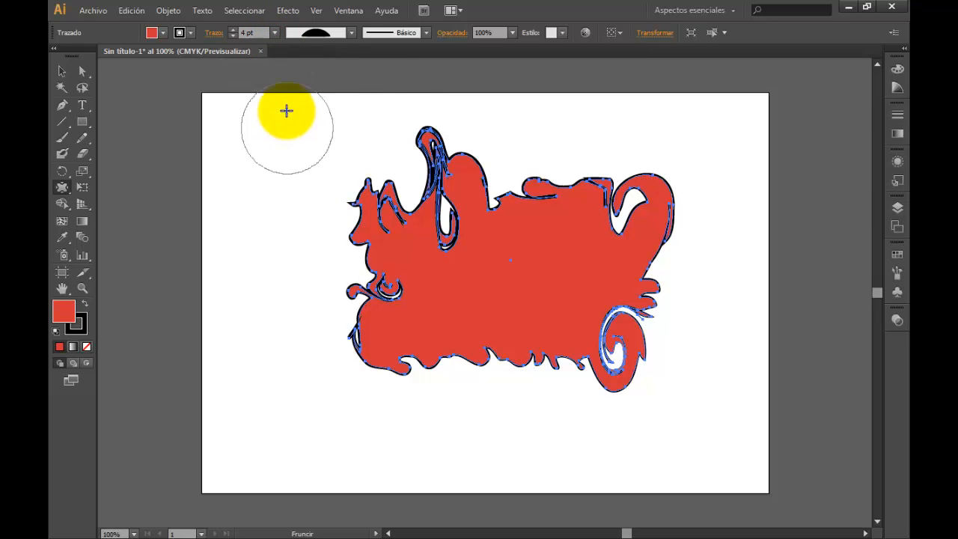
# Try a 9 pt stroke weight and pucker the middle of the top edge and the right part of the bottom edge inward.
pyautogui.click(275, 32)
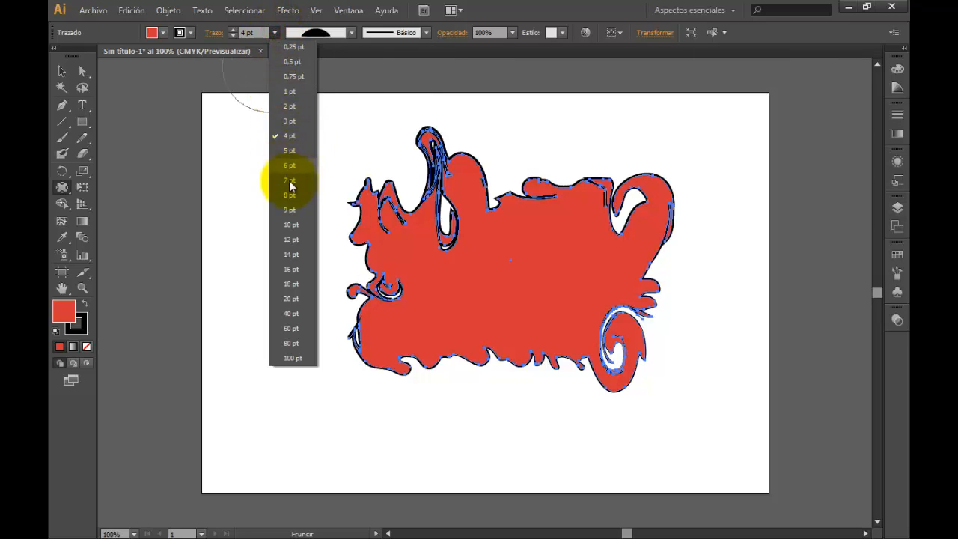
pyautogui.click(294, 213)
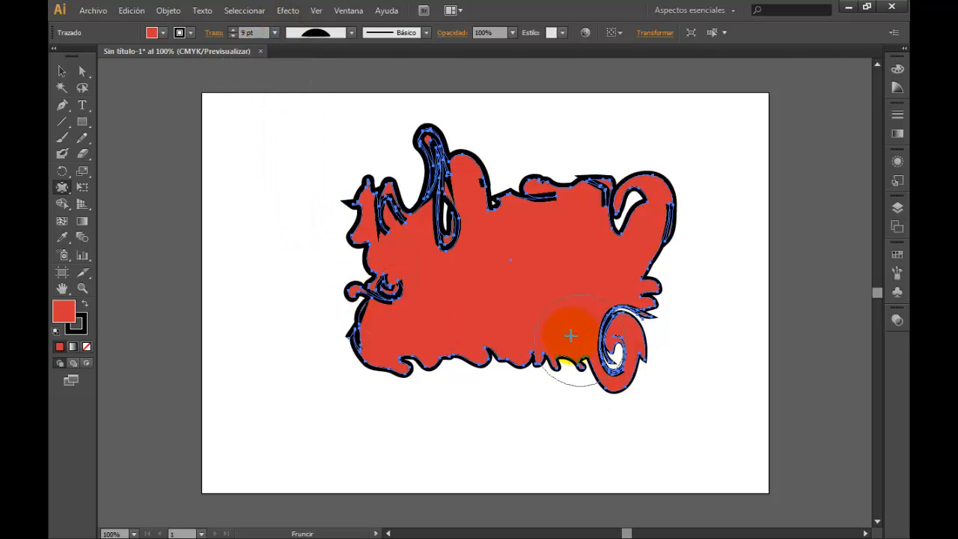
pyautogui.click(499, 187)
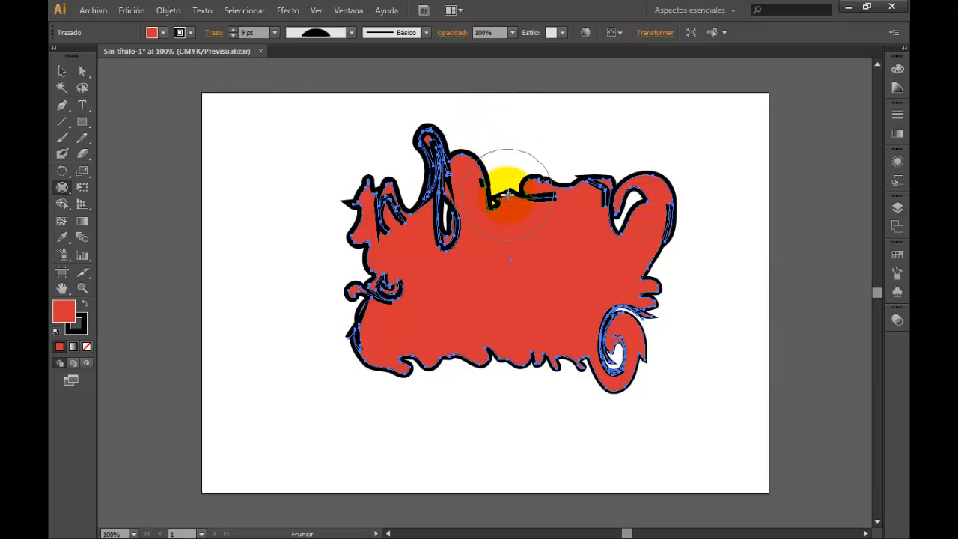
pyautogui.moveTo(507, 194); pyautogui.dragTo(515, 253)
pyautogui.moveTo(522, 296); pyautogui.dragTo(523, 299)
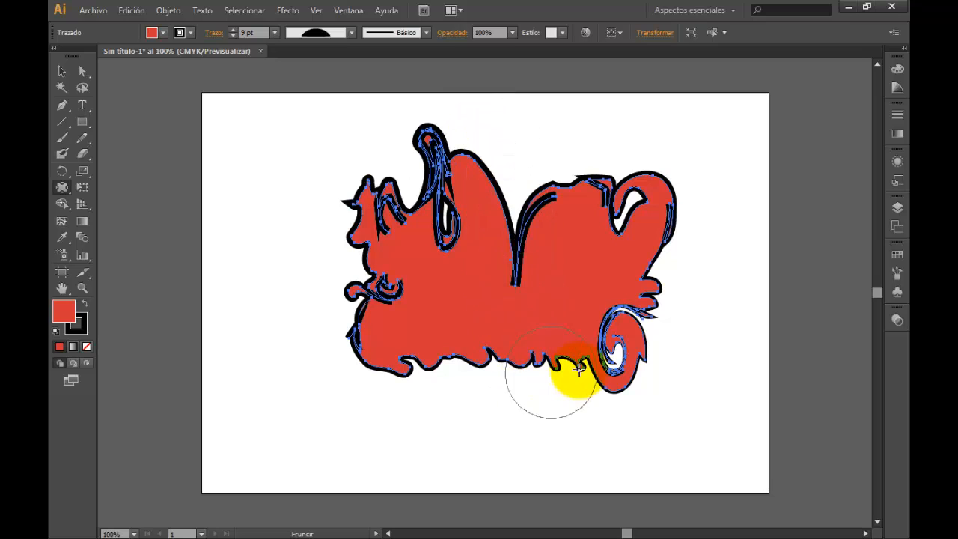
pyautogui.moveTo(571, 364); pyautogui.dragTo(544, 238)
pyautogui.moveTo(516, 358); pyautogui.dragTo(512, 356)
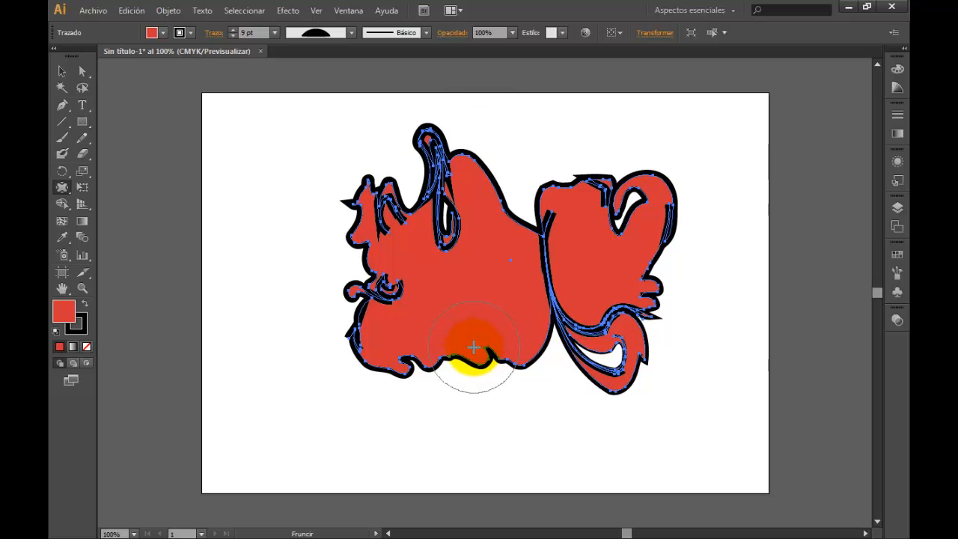
# Try puckering the left part of the bottom edge, the upper-right area and the remaining outline toward the shape's interior.
pyautogui.click(440, 360)
pyautogui.moveTo(440, 360); pyautogui.dragTo(446, 320)
pyautogui.moveTo(442, 268); pyautogui.dragTo(444, 271)
pyautogui.moveTo(509, 208); pyautogui.dragTo(496, 260)
pyautogui.moveTo(594, 167); pyautogui.dragTo(561, 204)
pyautogui.moveTo(578, 252); pyautogui.dragTo(602, 266)
pyautogui.moveTo(539, 277); pyautogui.dragTo(539, 276)
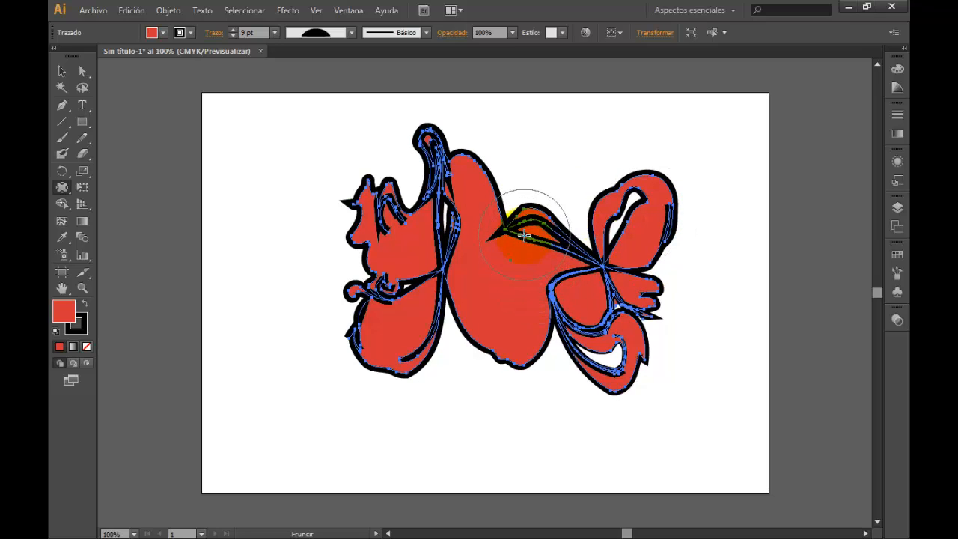
pyautogui.moveTo(524, 235); pyautogui.dragTo(525, 236)
pyautogui.moveTo(514, 276)
pyautogui.mouseDown()
pyautogui.moveTo(520, 337)
pyautogui.moveTo(477, 337)
pyautogui.moveTo(440, 275)
pyautogui.moveTo(424, 367)
pyautogui.moveTo(407, 377)
pyautogui.moveTo(366, 368)
pyautogui.moveTo(358, 345)
pyautogui.moveTo(367, 296)
pyautogui.moveTo(343, 220)
pyautogui.moveTo(349, 186)
pyautogui.moveTo(365, 182)
pyautogui.moveTo(412, 214)
pyautogui.moveTo(440, 201)
pyautogui.moveTo(441, 147)
pyautogui.moveTo(490, 194)
pyautogui.moveTo(506, 237)
pyautogui.moveTo(535, 239)
pyautogui.moveTo(547, 224)
pyautogui.moveTo(567, 223)
pyautogui.moveTo(584, 253)
pyautogui.moveTo(613, 251)
pyautogui.moveTo(621, 202)
pyautogui.moveTo(656, 172)
pyautogui.moveTo(681, 176)
pyautogui.moveTo(680, 217)
pyautogui.moveTo(662, 245)
pyautogui.moveTo(661, 363)
pyautogui.moveTo(598, 401)
pyautogui.mouseUp()
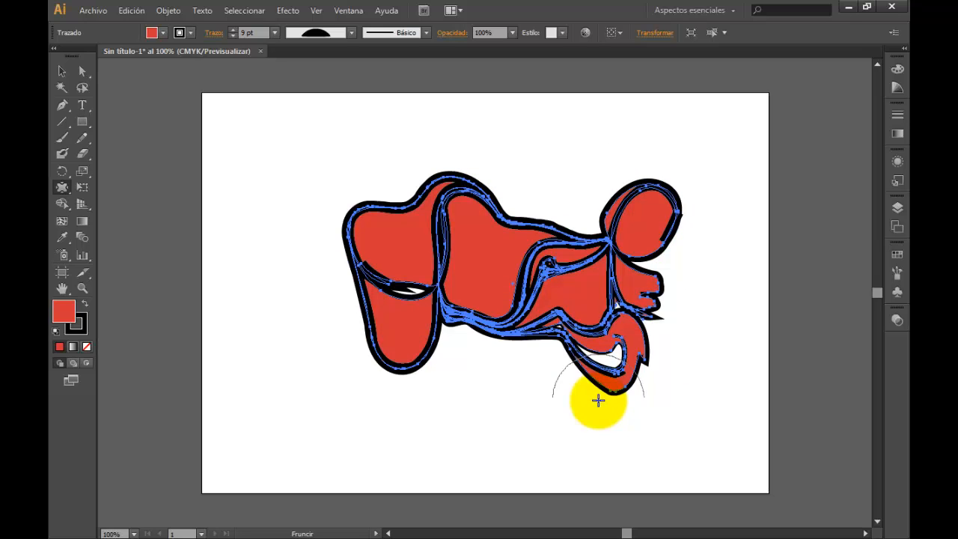
pyautogui.moveTo(537, 368); pyautogui.dragTo(520, 341)
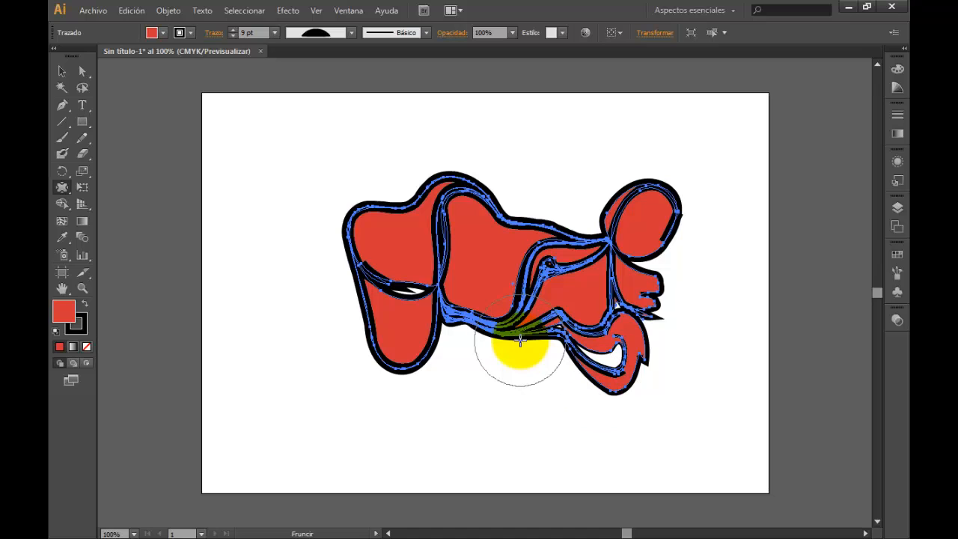
# Undo the Pucker strokes and the 9 pt stroke weight change.
pyautogui.press('ctrl')
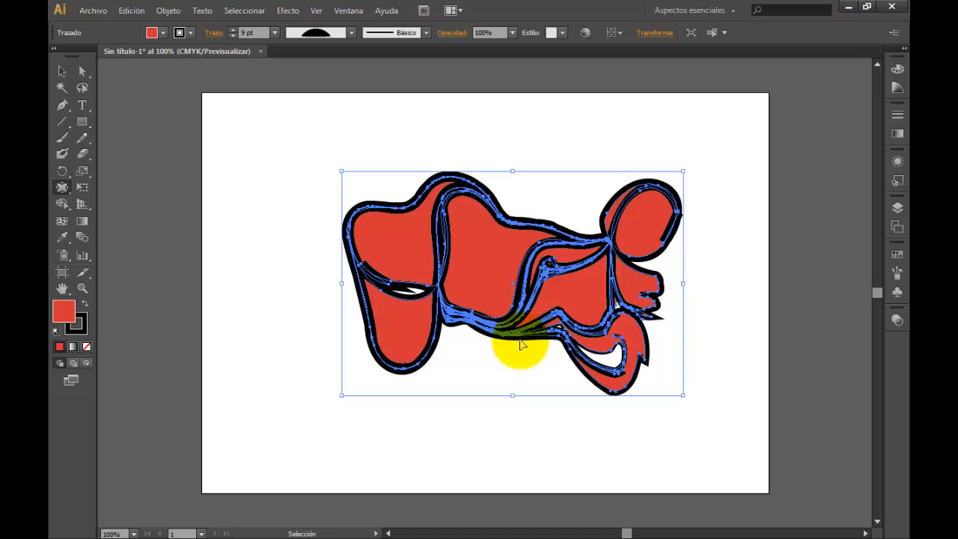
pyautogui.hotkey('ctrl', 'z')
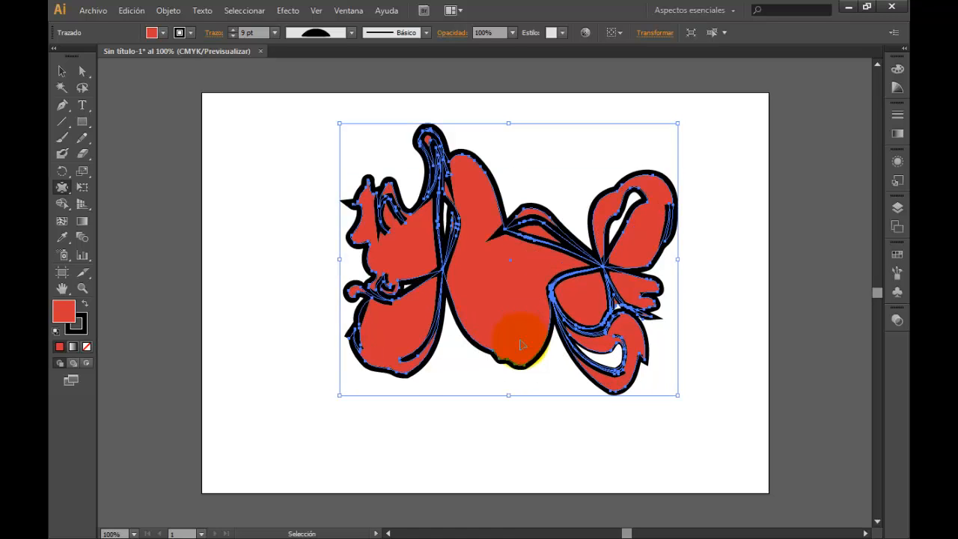
pyautogui.hotkey('ctrl', 'z')
pyautogui.hotkey('ctrl', 'z')
pyautogui.hotkey('ctrl', 'z')
pyautogui.hotkey('ctrl', 'z')
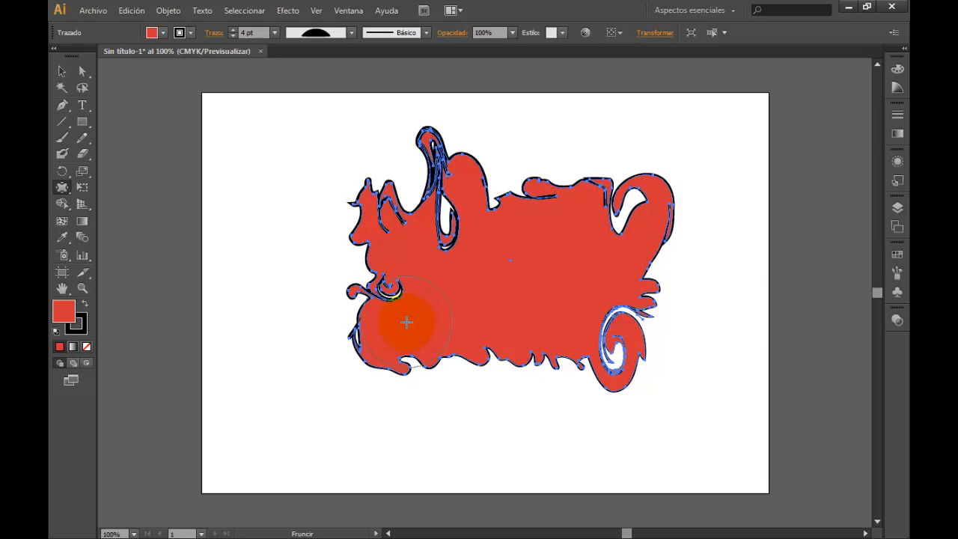
pyautogui.moveTo(406, 322); pyautogui.dragTo(374, 315)
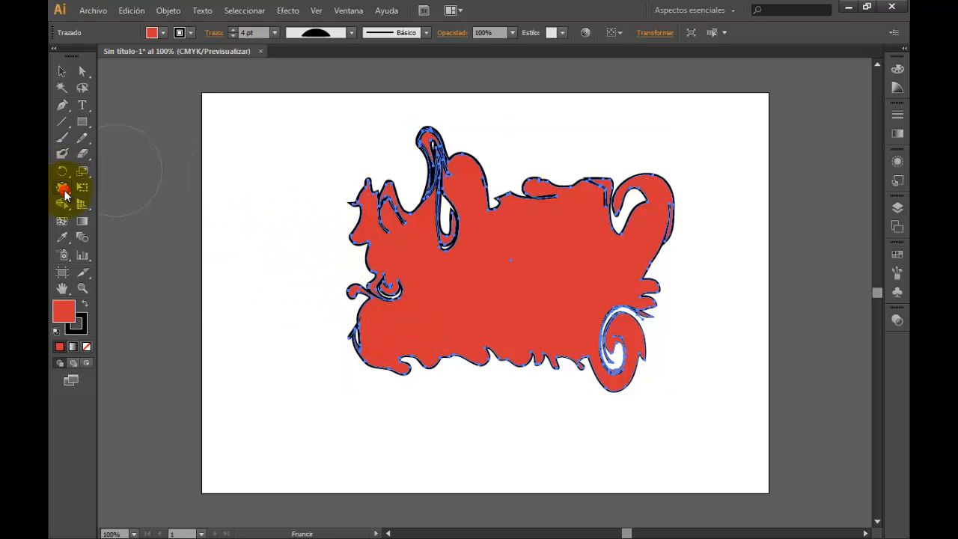
# Switch to the Bloat tool and swell rounded bulges on the bottom edge, the top edge and the right side.
pyautogui.click(64, 193)
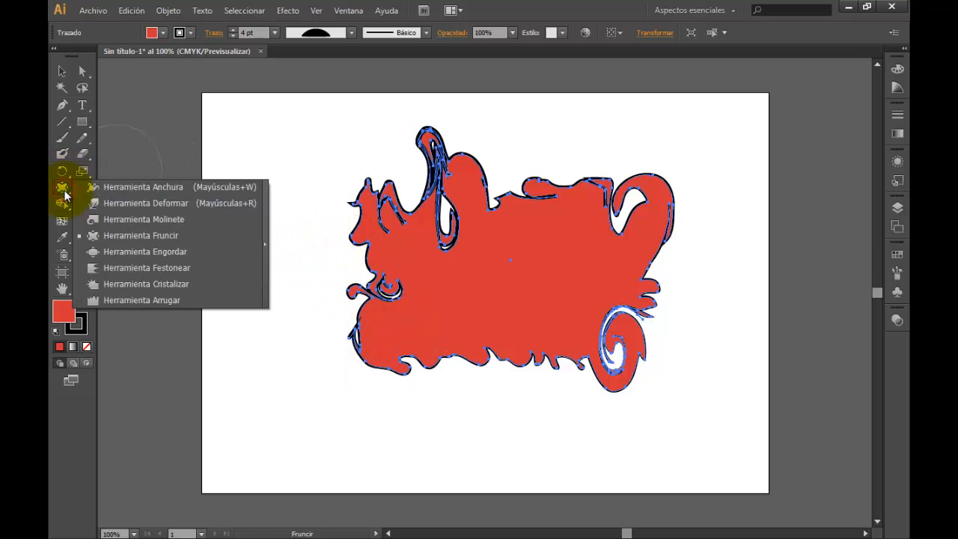
pyautogui.click(153, 256)
pyautogui.moveTo(483, 406)
pyautogui.mouseDown()
pyautogui.moveTo(489, 348)
pyautogui.moveTo(500, 382)
pyautogui.mouseUp()
pyautogui.moveTo(479, 190)
pyautogui.mouseDown()
pyautogui.moveTo(564, 202)
pyautogui.moveTo(548, 203)
pyautogui.moveTo(544, 355)
pyautogui.moveTo(665, 266)
pyautogui.moveTo(649, 381)
pyautogui.moveTo(675, 208)
pyautogui.mouseUp()
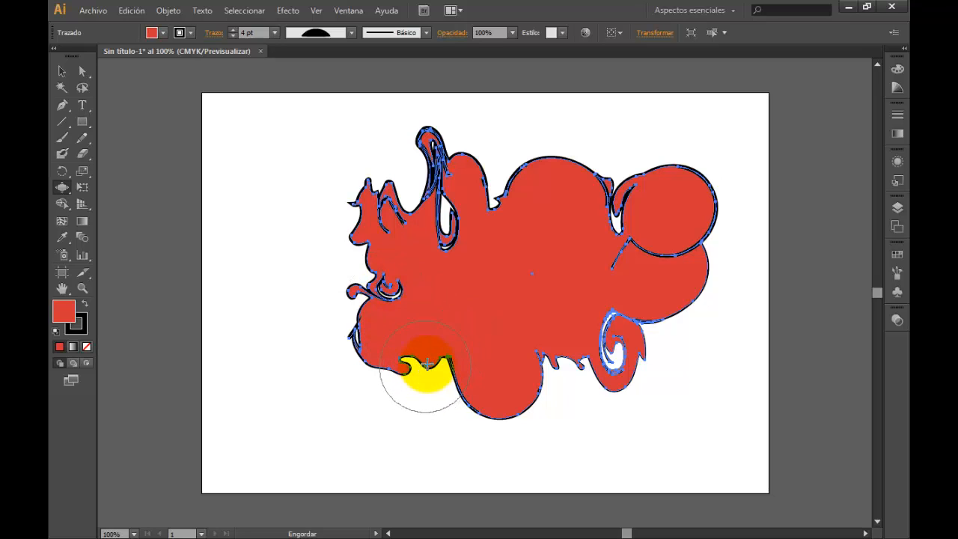
# Bloat the lower-left edge, lower-right curl and left side, and stretch a tall bulge upward from the top edge.
pyautogui.moveTo(428, 366)
pyautogui.mouseDown()
pyautogui.moveTo(427, 389)
pyautogui.moveTo(594, 419)
pyautogui.moveTo(586, 372)
pyautogui.moveTo(593, 389)
pyautogui.mouseUp()
pyautogui.moveTo(589, 174)
pyautogui.mouseDown()
pyautogui.moveTo(544, 160)
pyautogui.moveTo(547, 230)
pyautogui.moveTo(575, 218)
pyautogui.moveTo(577, 100)
pyautogui.mouseUp()
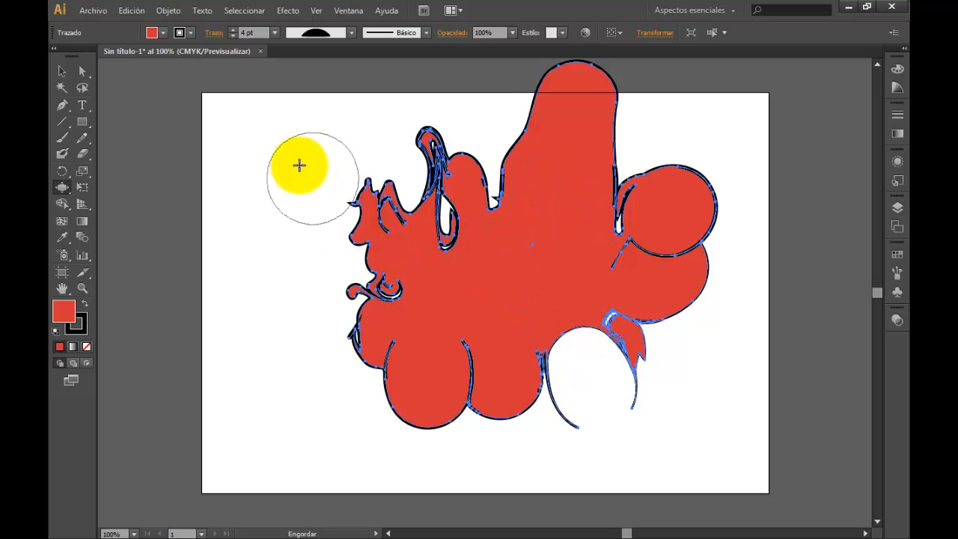
pyautogui.moveTo(322, 228)
pyautogui.mouseDown()
pyautogui.moveTo(375, 247)
pyautogui.moveTo(339, 244)
pyautogui.mouseUp()
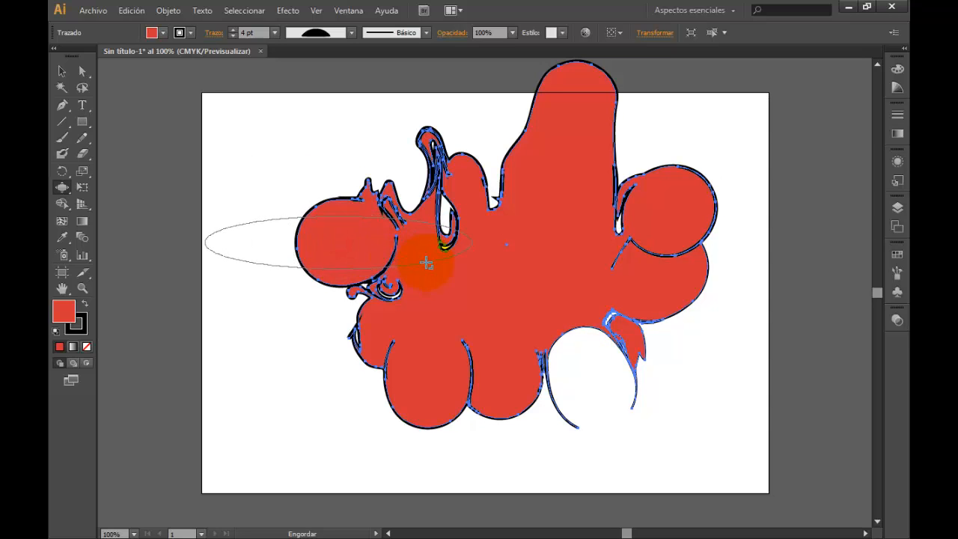
# Switch to the Scallop tool and scallop the shape's lower-left edge, lower-right edge and right-hand circle.
pyautogui.moveTo(471, 273)
pyautogui.mouseDown()
pyautogui.moveTo(360, 289)
pyautogui.moveTo(301, 265)
pyautogui.moveTo(327, 248)
pyautogui.mouseUp()
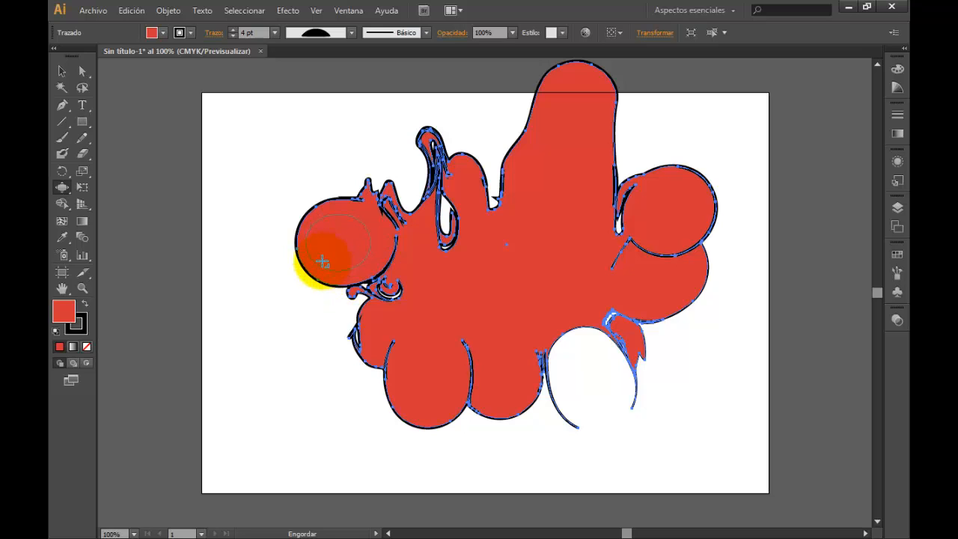
pyautogui.click(66, 193)
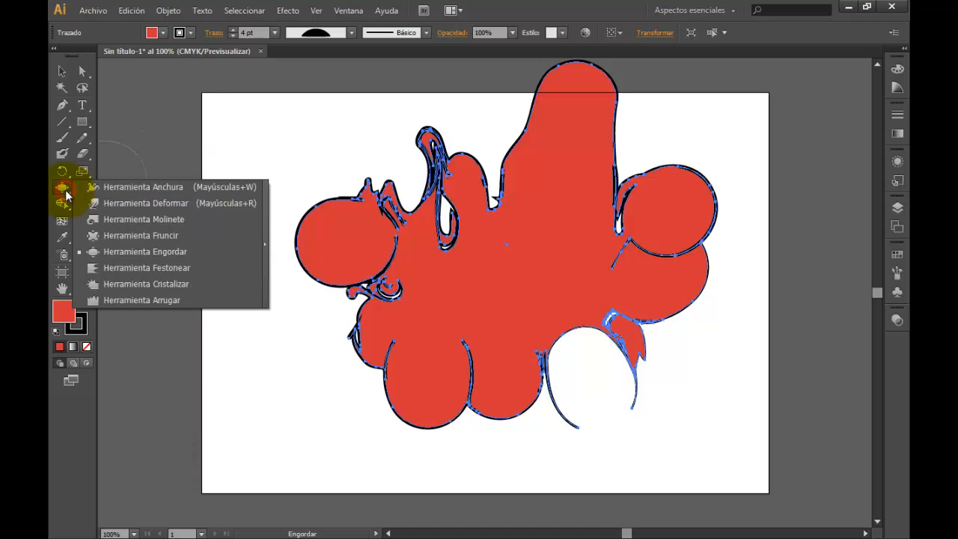
pyautogui.click(128, 268)
pyautogui.moveTo(404, 325)
pyautogui.mouseDown()
pyautogui.moveTo(357, 397)
pyautogui.moveTo(302, 417)
pyautogui.moveTo(463, 466)
pyautogui.moveTo(477, 485)
pyautogui.moveTo(631, 414)
pyautogui.moveTo(578, 364)
pyautogui.moveTo(653, 99)
pyautogui.moveTo(649, 124)
pyautogui.moveTo(688, 168)
pyautogui.moveTo(728, 165)
pyautogui.moveTo(751, 130)
pyautogui.moveTo(745, 155)
pyautogui.moveTo(710, 197)
pyautogui.moveTo(726, 191)
pyautogui.moveTo(754, 306)
pyautogui.moveTo(710, 294)
pyautogui.moveTo(712, 225)
pyautogui.moveTo(713, 313)
pyautogui.moveTo(703, 329)
pyautogui.moveTo(673, 335)
pyautogui.moveTo(726, 410)
pyautogui.mouseUp()
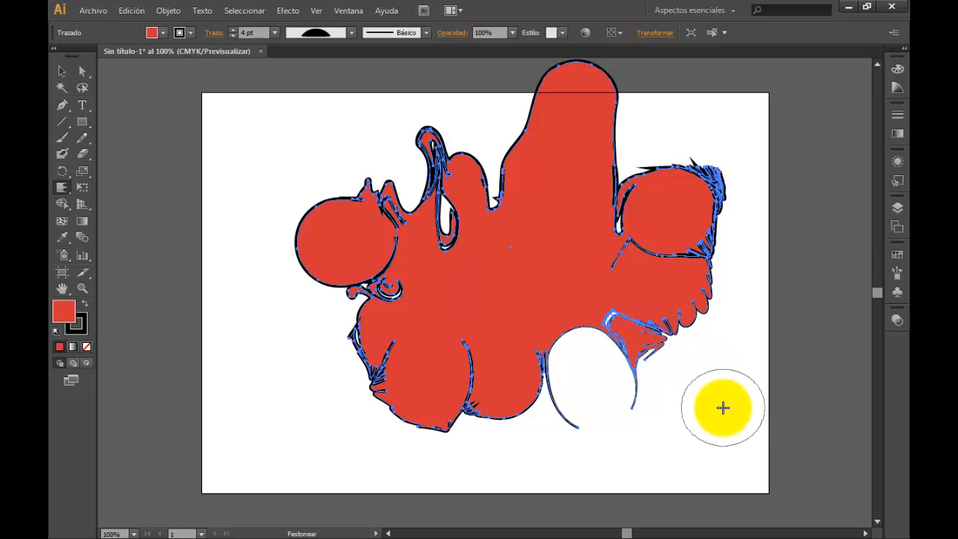
# Reshape the Scallop brush into a tall narrow ellipse and scallop the left circle and the left base of the tall bulge.
pyautogui.moveTo(366, 292); pyautogui.dragTo(372, 289)
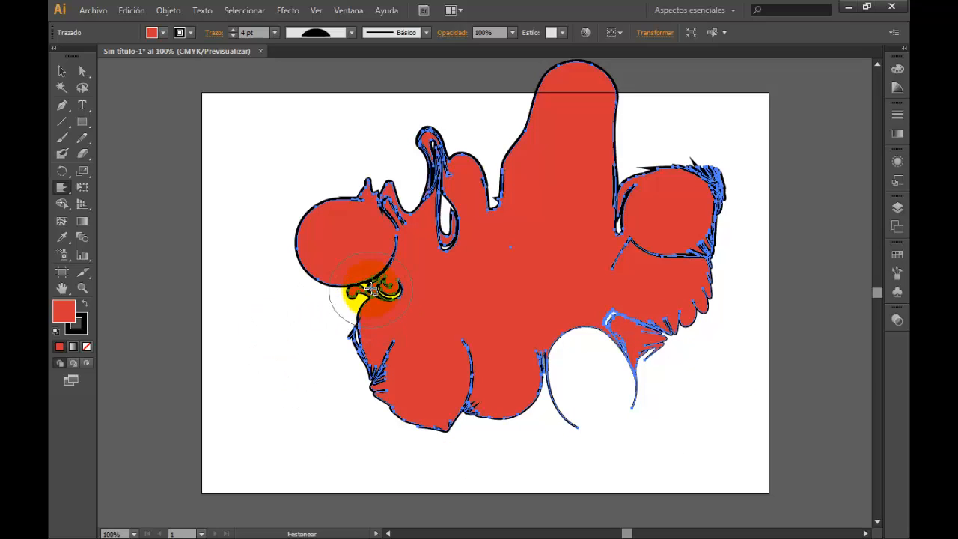
pyautogui.moveTo(318, 246)
pyautogui.mouseDown()
pyautogui.moveTo(273, 219)
pyautogui.moveTo(301, 220)
pyautogui.moveTo(258, 179)
pyautogui.moveTo(259, 135)
pyautogui.moveTo(271, 132)
pyautogui.moveTo(320, 216)
pyautogui.moveTo(323, 187)
pyautogui.mouseUp()
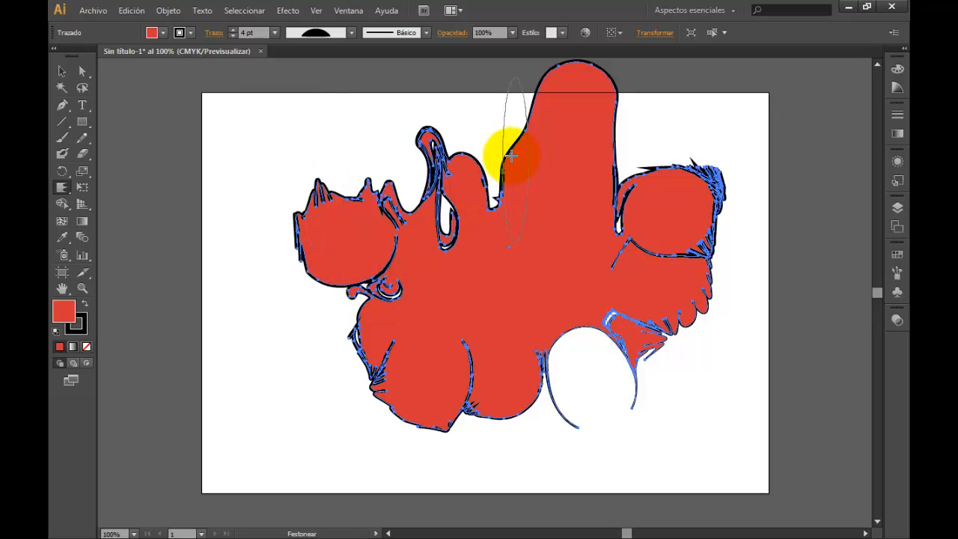
pyautogui.moveTo(503, 150); pyautogui.dragTo(492, 149)
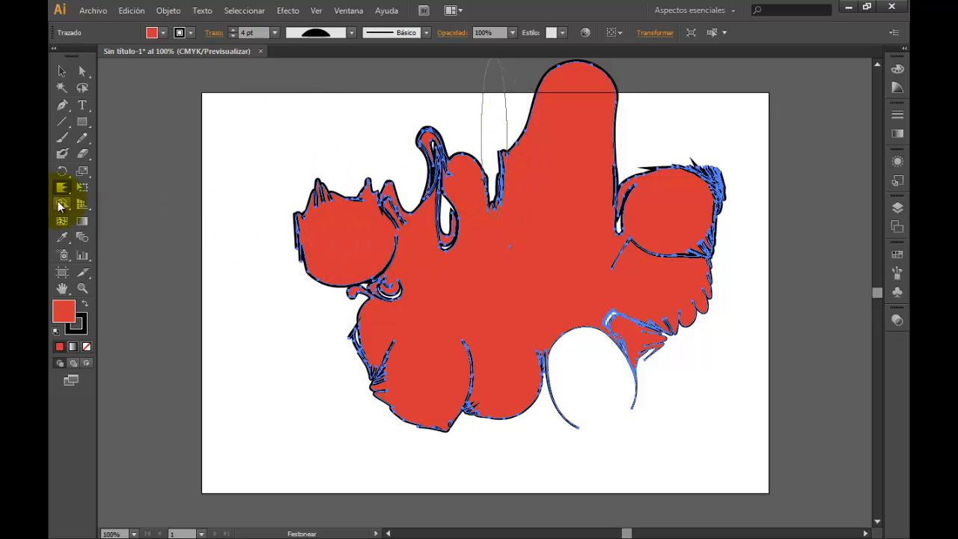
# Switch to the Crystallize tool, enlarge its brush and spike the shape's left side, bottom edge, lower-right edge and upper-right side.
pyautogui.moveTo(65, 197); pyautogui.dragTo(141, 284)
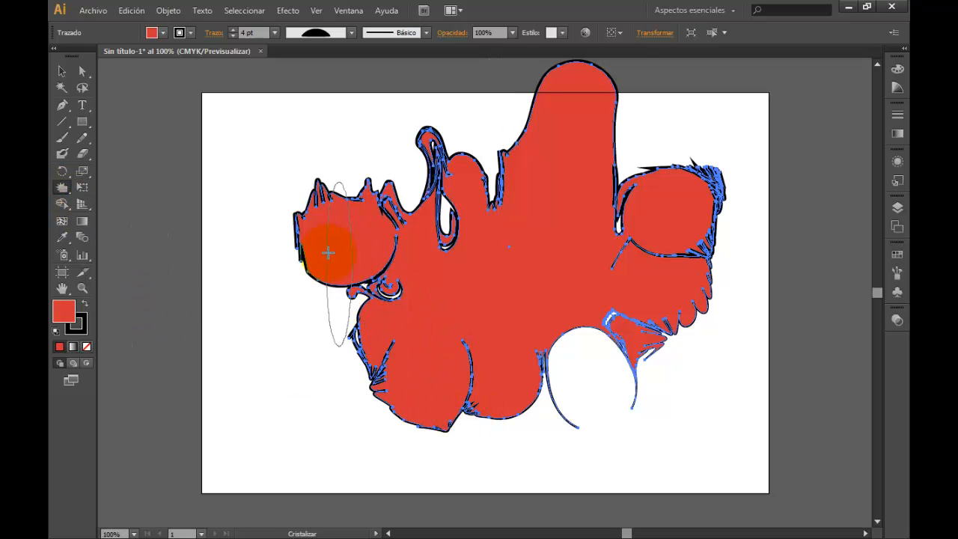
pyautogui.moveTo(222, 155)
pyautogui.mouseDown()
pyautogui.moveTo(281, 170)
pyautogui.moveTo(299, 152)
pyautogui.moveTo(285, 154)
pyautogui.mouseUp()
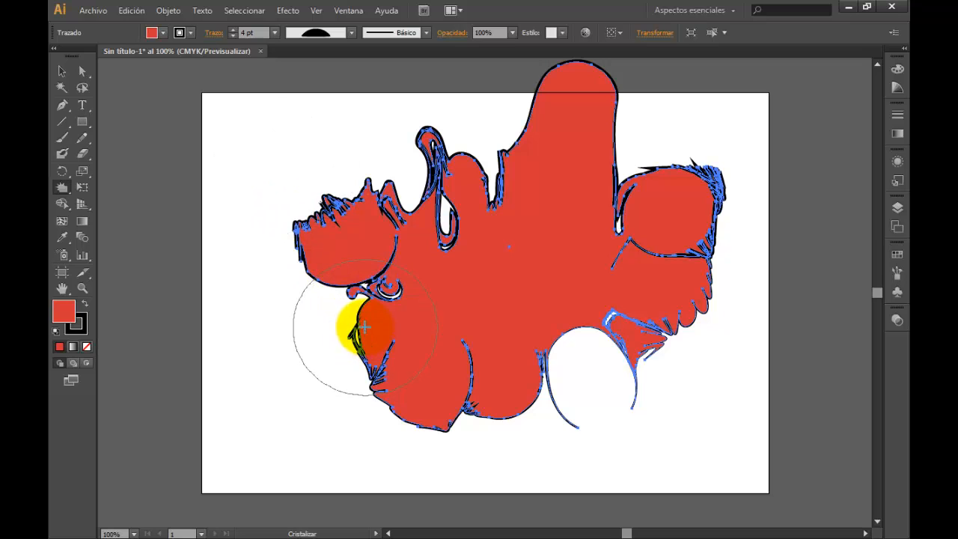
pyautogui.moveTo(363, 327); pyautogui.dragTo(333, 333)
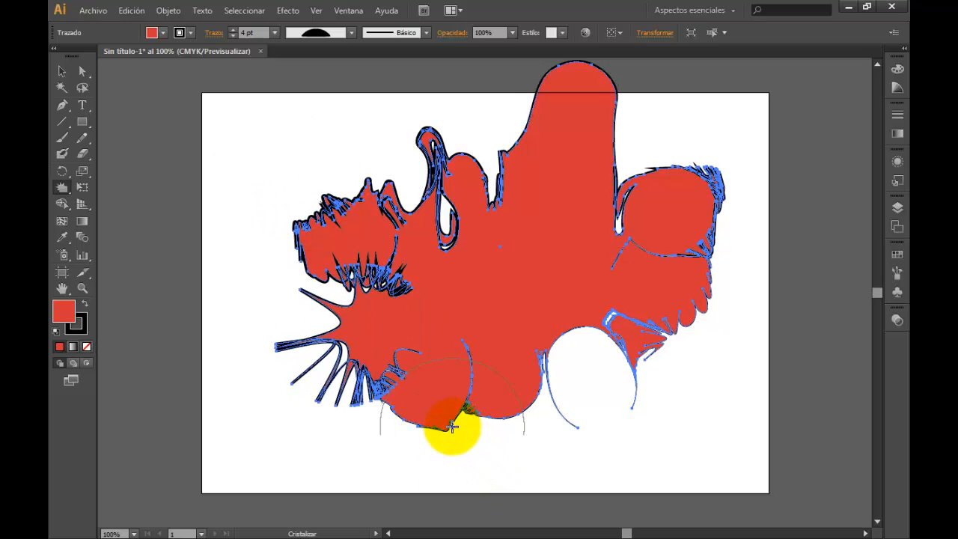
pyautogui.moveTo(452, 426); pyautogui.dragTo(472, 447)
pyautogui.moveTo(648, 341); pyautogui.dragTo(666, 349)
pyautogui.moveTo(699, 176)
pyautogui.mouseDown()
pyautogui.moveTo(663, 167)
pyautogui.moveTo(649, 140)
pyautogui.mouseUp()
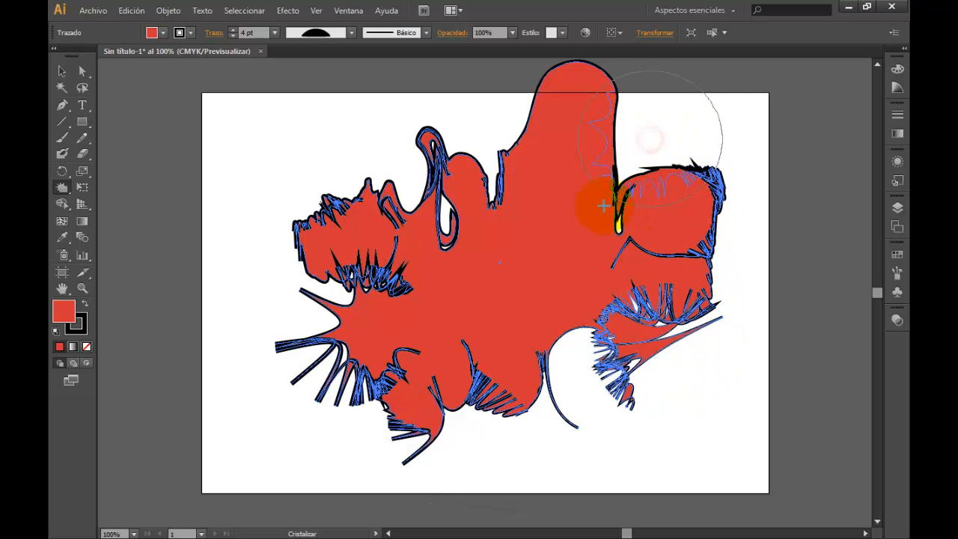
# Crystallize the outline left of the tall bulge and the white hollow at the bottom edge into spikes.
pyautogui.moveTo(514, 138)
pyautogui.mouseDown()
pyautogui.moveTo(482, 116)
pyautogui.moveTo(494, 157)
pyautogui.mouseUp()
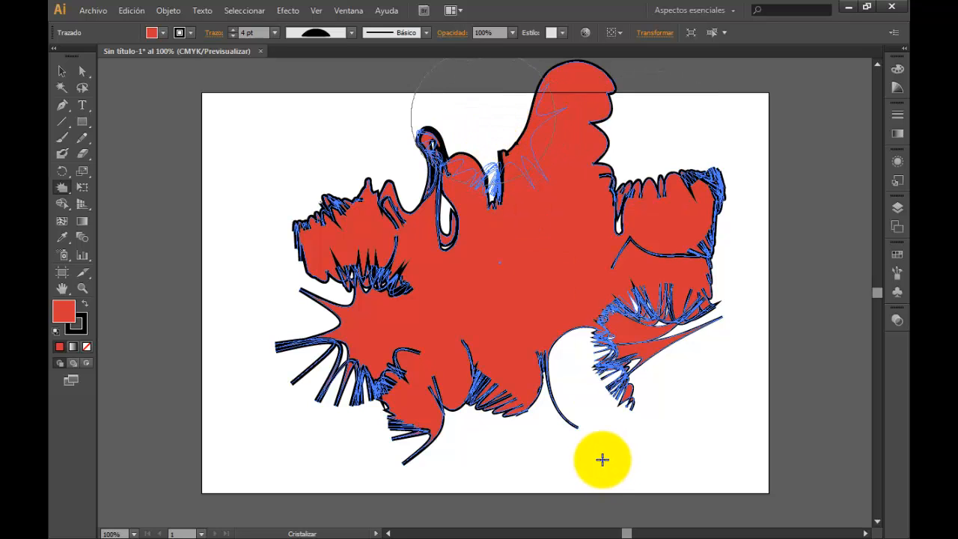
pyautogui.moveTo(542, 218); pyautogui.dragTo(542, 218)
pyautogui.moveTo(514, 346)
pyautogui.mouseDown()
pyautogui.moveTo(561, 332)
pyautogui.moveTo(565, 350)
pyautogui.mouseUp()
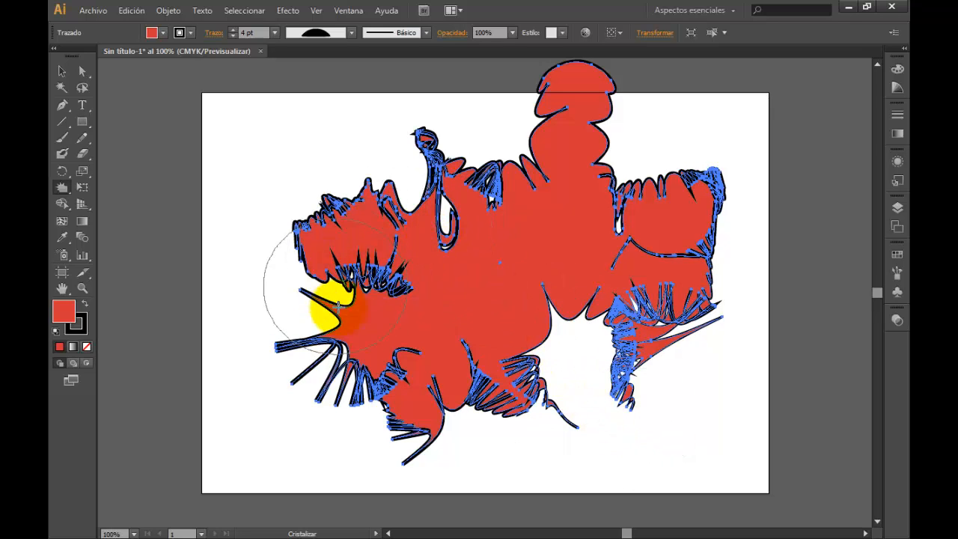
pyautogui.moveTo(338, 305)
pyautogui.mouseDown()
pyautogui.moveTo(358, 343)
pyautogui.moveTo(452, 351)
pyautogui.mouseUp()
pyautogui.moveTo(546, 301)
pyautogui.mouseDown()
pyautogui.moveTo(583, 327)
pyautogui.moveTo(538, 278)
pyautogui.moveTo(560, 324)
pyautogui.moveTo(607, 376)
pyautogui.mouseUp()
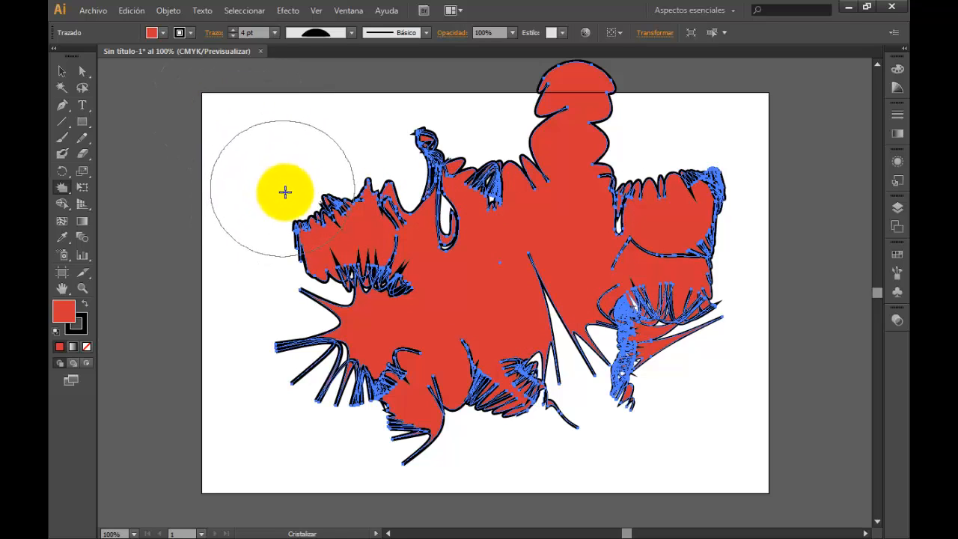
# Switch to the Wrinkle tool and wrinkle the shape's right side and lower-right edge.
pyautogui.moveTo(70, 189)
pyautogui.mouseDown()
pyautogui.moveTo(93, 271)
pyautogui.moveTo(119, 304)
pyautogui.moveTo(141, 300)
pyautogui.mouseUp()
pyautogui.moveTo(628, 106)
pyautogui.mouseDown()
pyautogui.moveTo(605, 134)
pyautogui.moveTo(611, 176)
pyautogui.moveTo(630, 191)
pyautogui.moveTo(659, 180)
pyautogui.moveTo(689, 198)
pyautogui.moveTo(715, 283)
pyautogui.moveTo(699, 305)
pyautogui.moveTo(589, 319)
pyautogui.moveTo(589, 333)
pyautogui.moveTo(545, 354)
pyautogui.moveTo(547, 424)
pyautogui.mouseUp()
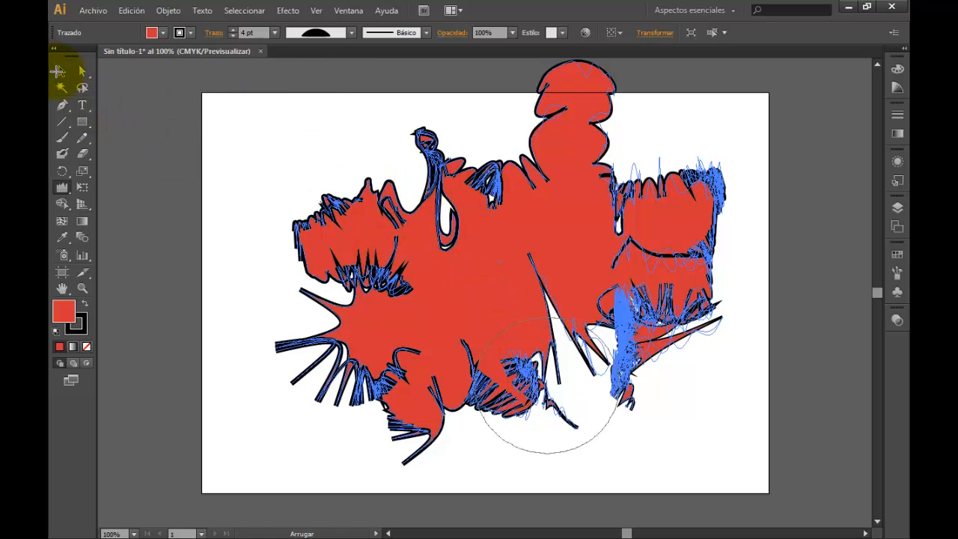
# Delete the distorted red shape from the artboard.
pyautogui.click(61, 71)
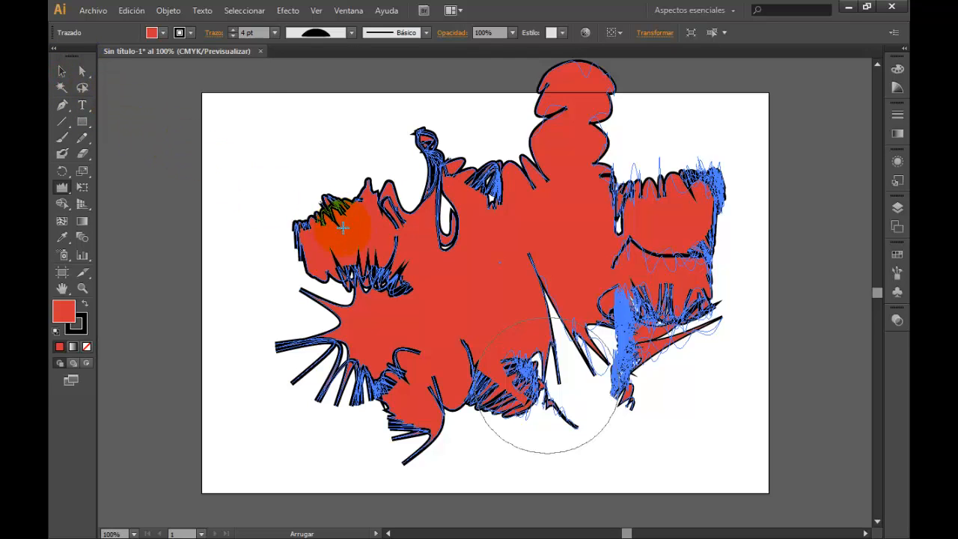
pyautogui.click(449, 245)
pyautogui.press('Delete')
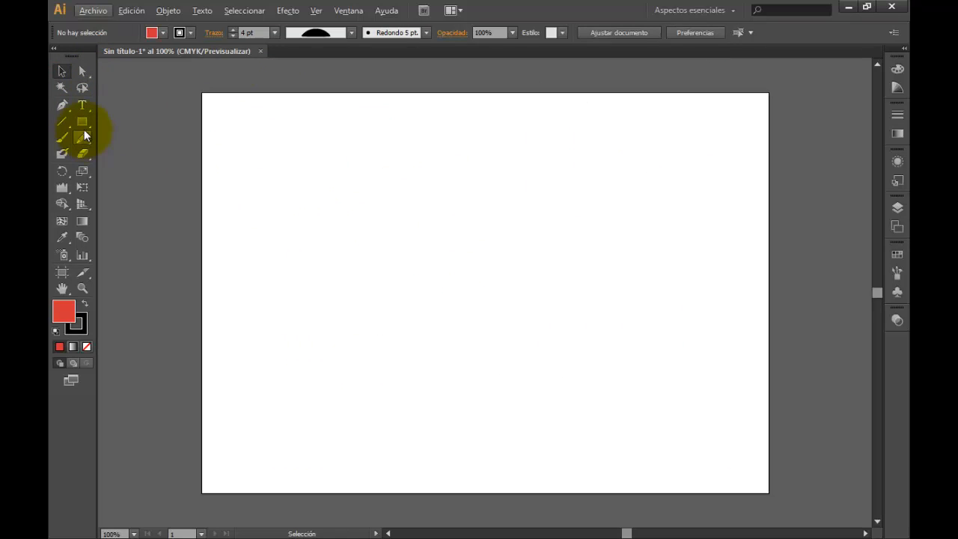
# Draw a red ellipse near the artboard's centre and set its stroke weight to 18 pt.
pyautogui.moveTo(84, 122); pyautogui.dragTo(143, 152)
pyautogui.moveTo(409, 227); pyautogui.dragTo(597, 400)
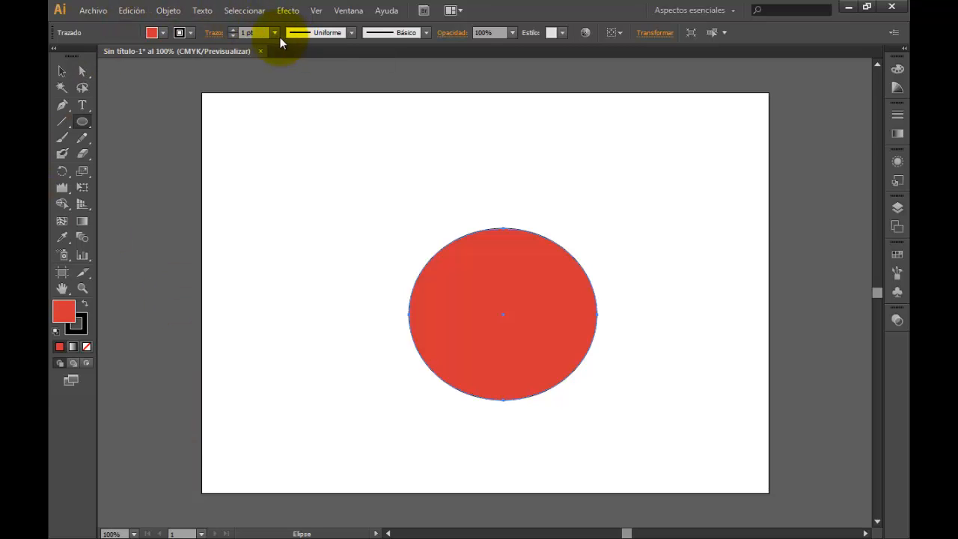
pyautogui.click(274, 34)
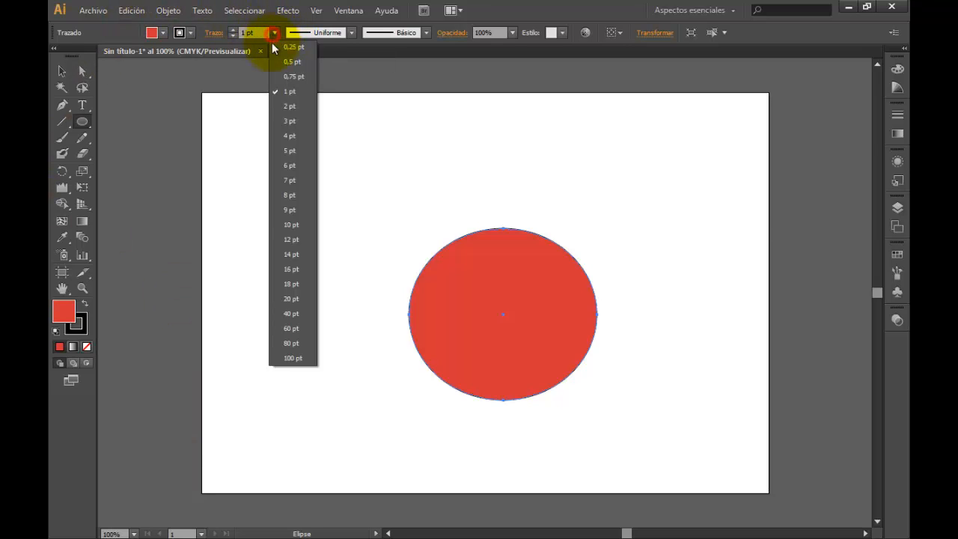
pyautogui.click(297, 284)
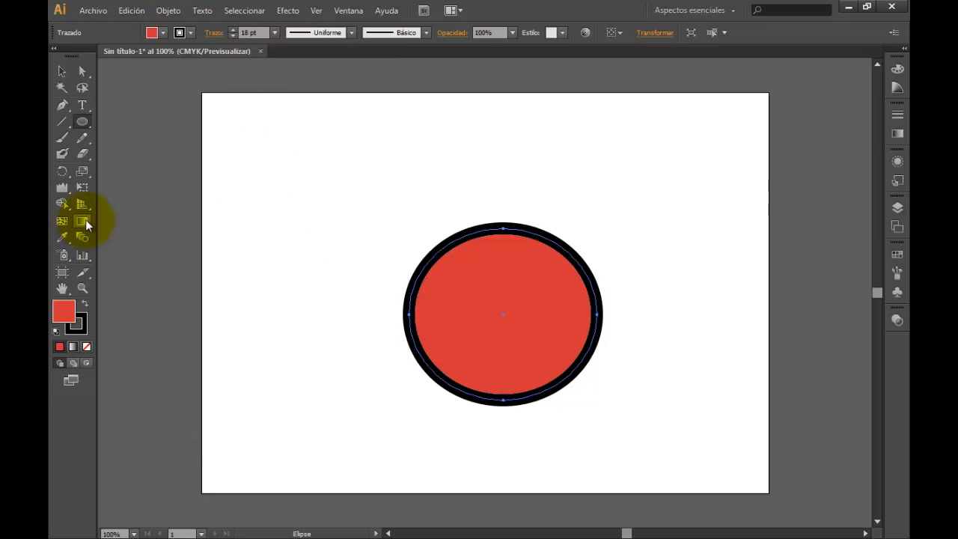
# Switch to the Wrinkle tool and roughen the ellipse's outline all the way around.
pyautogui.moveTo(68, 186); pyautogui.dragTo(144, 305)
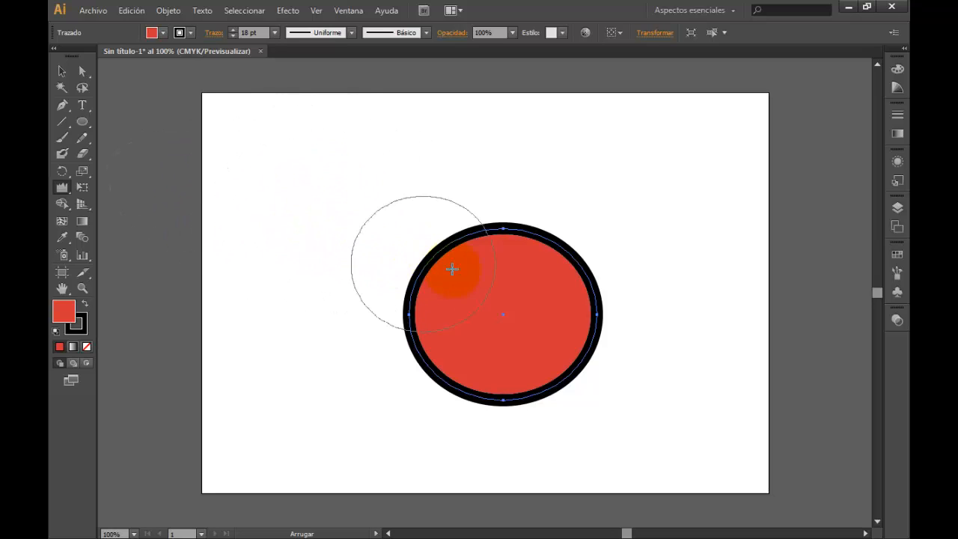
pyautogui.moveTo(467, 233)
pyautogui.mouseDown()
pyautogui.moveTo(447, 241)
pyautogui.moveTo(406, 310)
pyautogui.moveTo(413, 349)
pyautogui.moveTo(467, 385)
pyautogui.moveTo(526, 391)
pyautogui.moveTo(573, 367)
pyautogui.moveTo(590, 280)
pyautogui.moveTo(543, 240)
pyautogui.moveTo(543, 367)
pyautogui.moveTo(406, 310)
pyautogui.moveTo(601, 316)
pyautogui.moveTo(592, 325)
pyautogui.mouseUp()
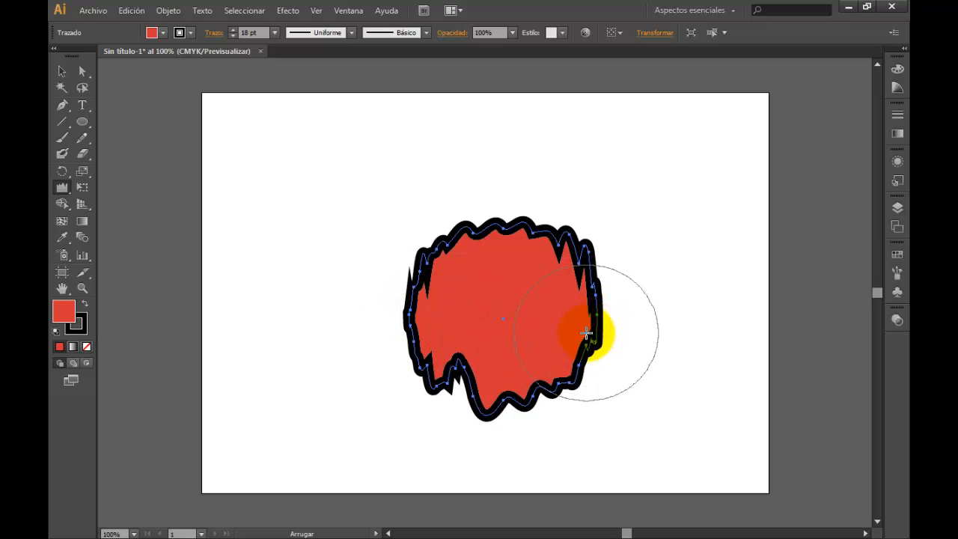
pyautogui.moveTo(607, 265)
pyautogui.mouseDown()
pyautogui.moveTo(610, 312)
pyautogui.moveTo(585, 302)
pyautogui.moveTo(653, 298)
pyautogui.moveTo(582, 303)
pyautogui.moveTo(559, 291)
pyautogui.moveTo(557, 213)
pyautogui.mouseUp()
pyautogui.moveTo(384, 312)
pyautogui.mouseDown()
pyautogui.moveTo(400, 317)
pyautogui.moveTo(437, 386)
pyautogui.moveTo(504, 423)
pyautogui.moveTo(520, 353)
pyautogui.moveTo(598, 348)
pyautogui.mouseUp()
pyautogui.click(602, 314)
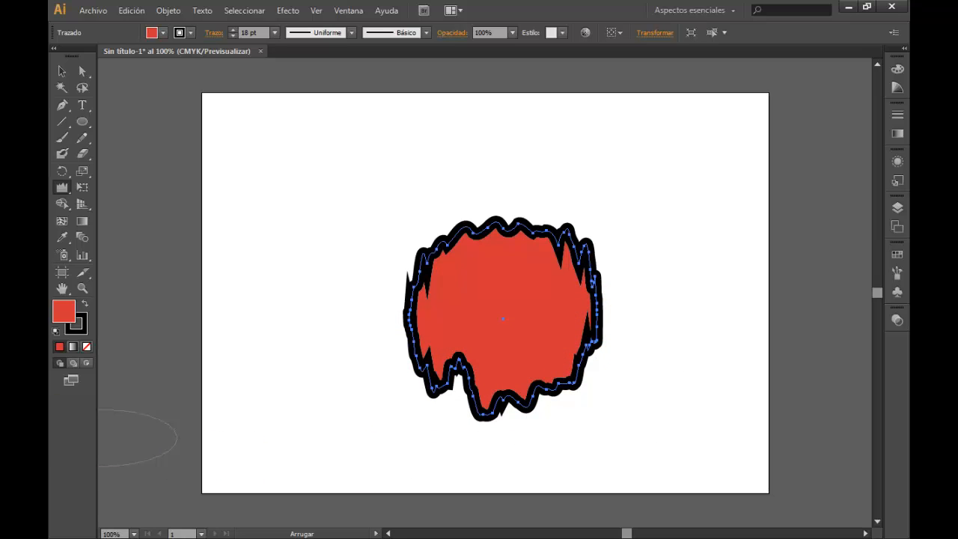
# Switch to the Convert Anchor Point tool with the wrinkled shape selected.
pyautogui.moveTo(206, 131)
pyautogui.mouseDown()
pyautogui.moveTo(246, 169)
pyautogui.moveTo(322, 199)
pyautogui.mouseUp()
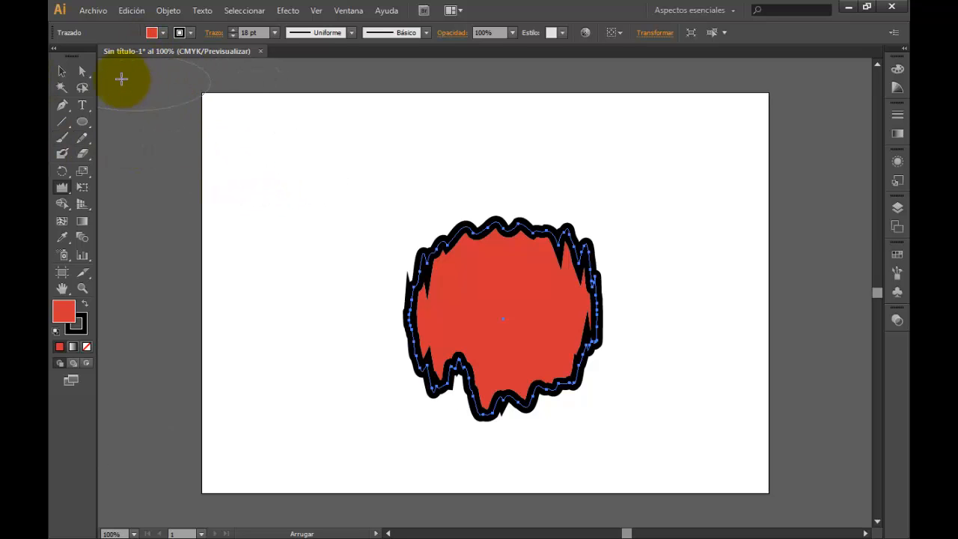
pyautogui.click(62, 75)
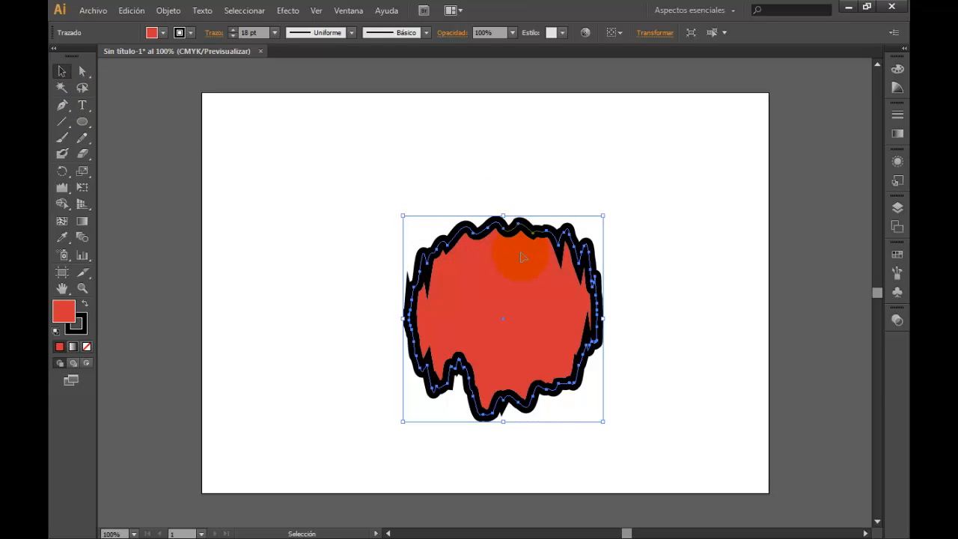
pyautogui.click(65, 109)
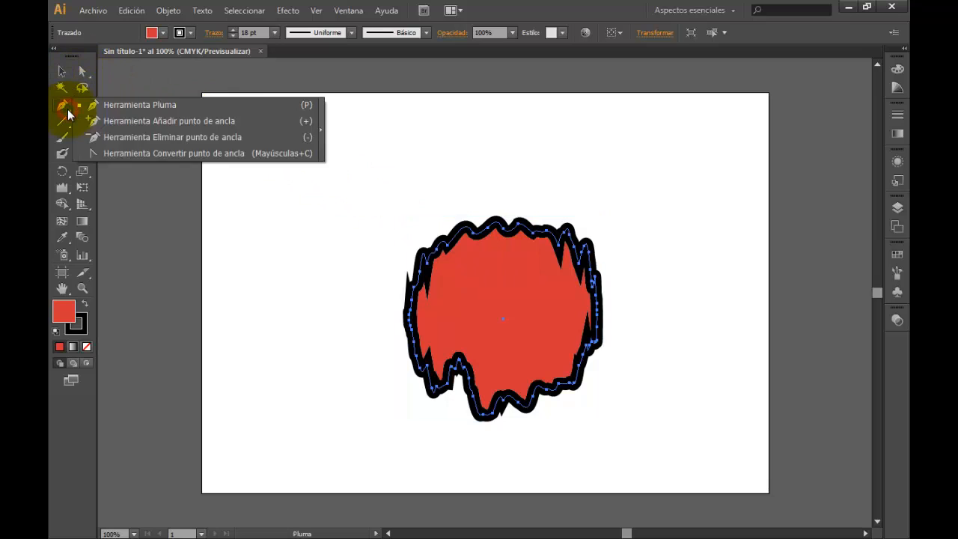
pyautogui.click(124, 159)
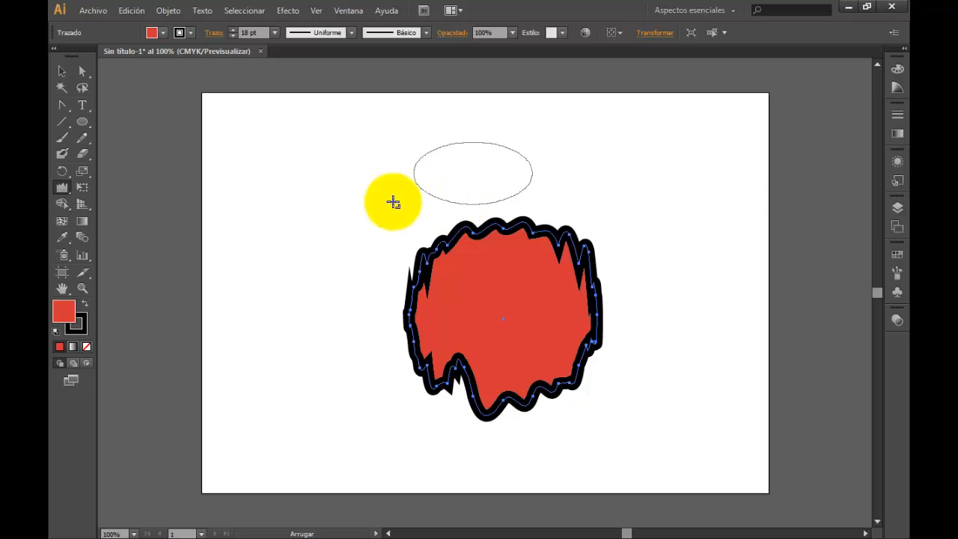
# Return to the Wrinkle tool, shrink its brush to a small circle and wrinkle the outline along the top, right side and bottom.
pyautogui.moveTo(347, 179)
pyautogui.mouseDown()
pyautogui.moveTo(405, 196)
pyautogui.moveTo(540, 178)
pyautogui.moveTo(399, 161)
pyautogui.moveTo(364, 188)
pyautogui.mouseUp()
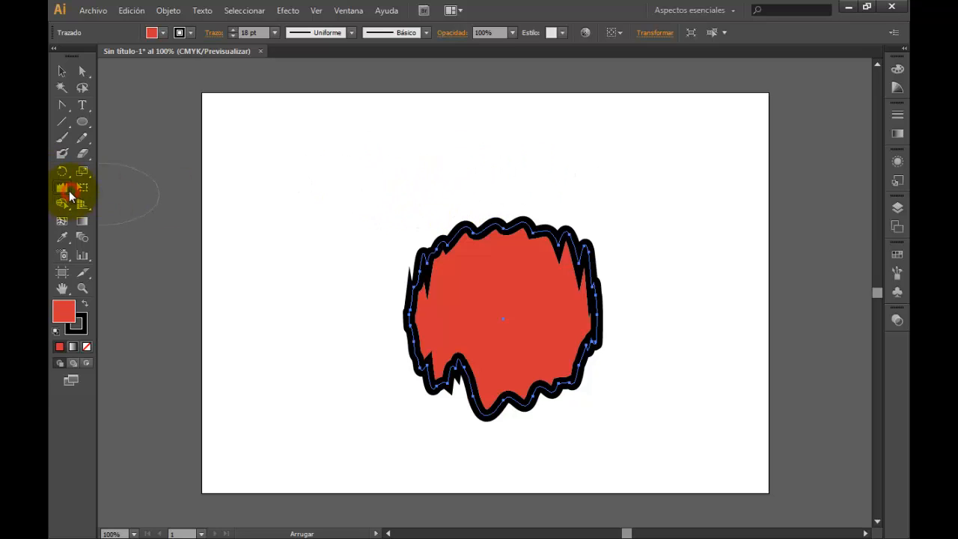
pyautogui.click(65, 189)
pyautogui.moveTo(447, 192)
pyautogui.mouseDown()
pyautogui.moveTo(375, 187)
pyautogui.moveTo(633, 192)
pyautogui.moveTo(424, 186)
pyautogui.moveTo(519, 192)
pyautogui.moveTo(477, 143)
pyautogui.moveTo(408, 197)
pyautogui.moveTo(402, 220)
pyautogui.moveTo(415, 213)
pyautogui.mouseUp()
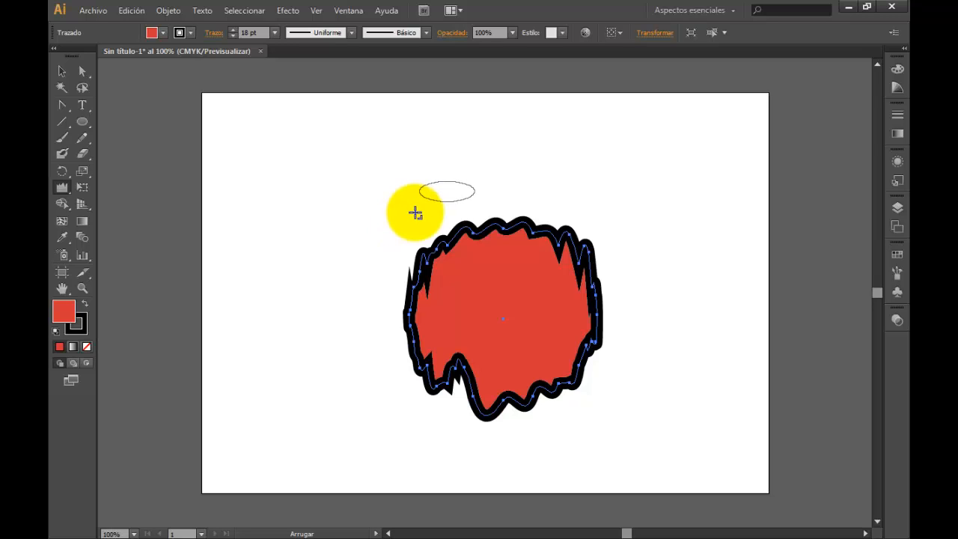
pyautogui.moveTo(416, 212)
pyautogui.mouseDown()
pyautogui.moveTo(285, 207)
pyautogui.moveTo(272, 220)
pyautogui.moveTo(307, 214)
pyautogui.moveTo(169, 207)
pyautogui.moveTo(180, 220)
pyautogui.moveTo(207, 217)
pyautogui.moveTo(163, 214)
pyautogui.moveTo(164, 224)
pyautogui.moveTo(165, 217)
pyautogui.mouseUp()
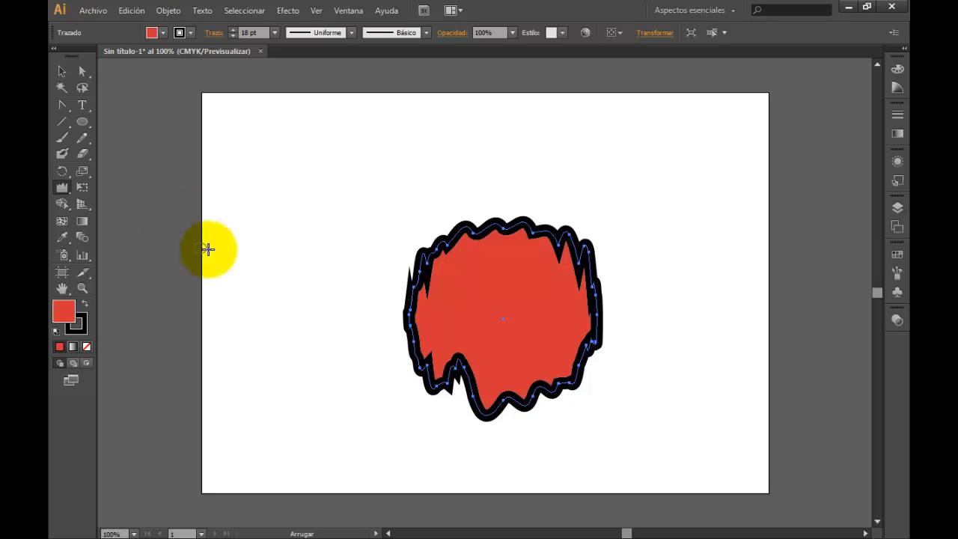
pyautogui.moveTo(455, 226)
pyautogui.mouseDown()
pyautogui.moveTo(480, 208)
pyautogui.moveTo(526, 222)
pyautogui.mouseUp()
pyautogui.moveTo(459, 137)
pyautogui.mouseDown()
pyautogui.moveTo(517, 186)
pyautogui.moveTo(516, 202)
pyautogui.moveTo(516, 162)
pyautogui.moveTo(472, 166)
pyautogui.moveTo(462, 150)
pyautogui.moveTo(513, 222)
pyautogui.moveTo(539, 220)
pyautogui.moveTo(603, 268)
pyautogui.moveTo(573, 382)
pyautogui.moveTo(530, 408)
pyautogui.moveTo(472, 421)
pyautogui.mouseUp()
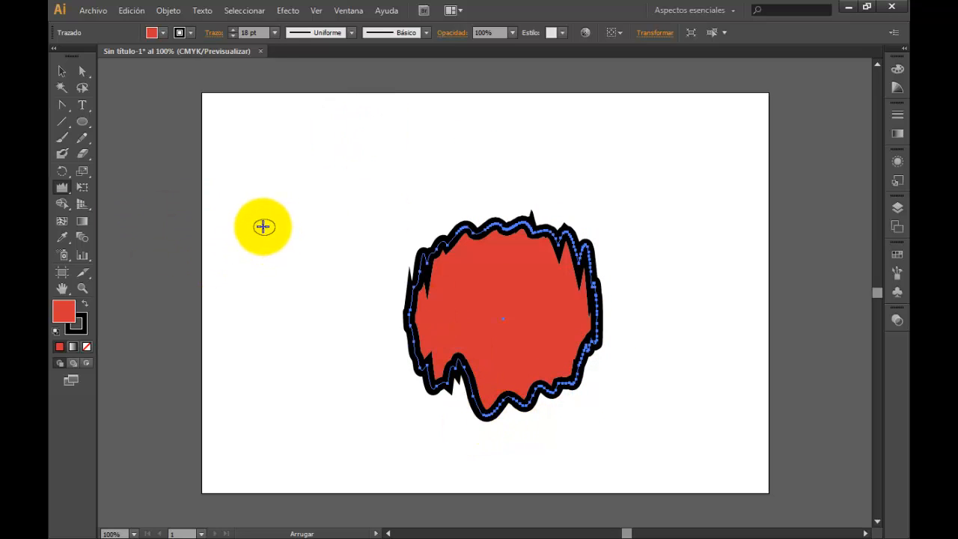
# Return to the Wrinkle tool and review its options, toggling the brush's effect on anchor points on and off, and cancel.
pyautogui.click(311, 350)
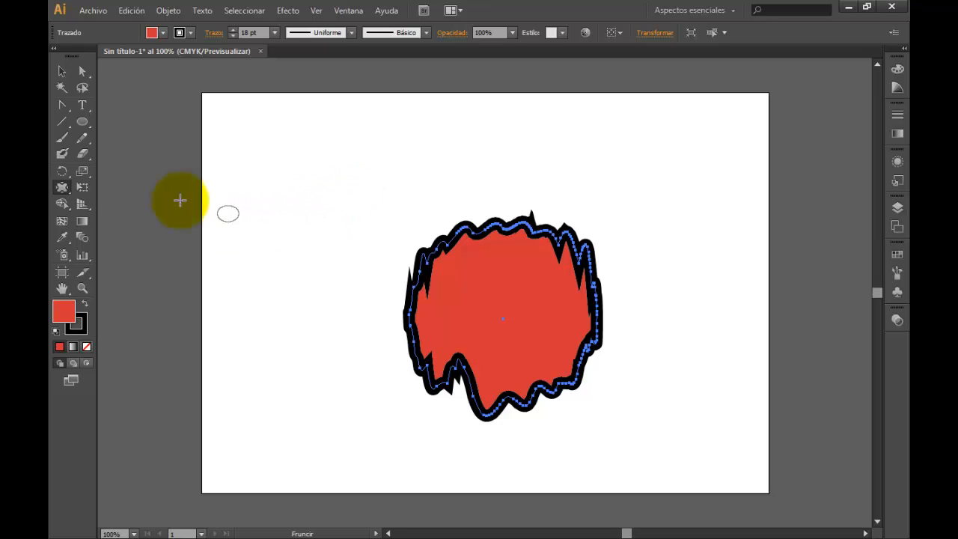
pyautogui.click(67, 189)
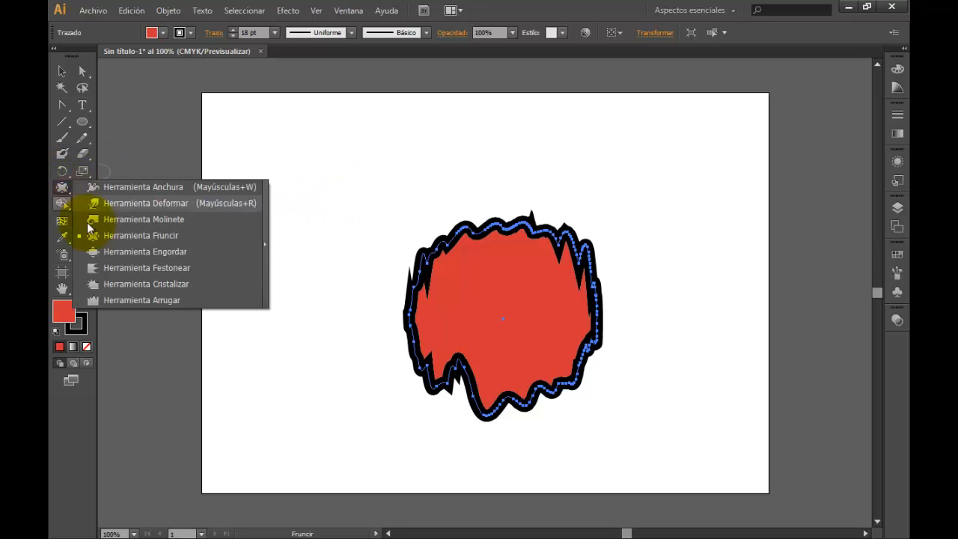
pyautogui.click(120, 298)
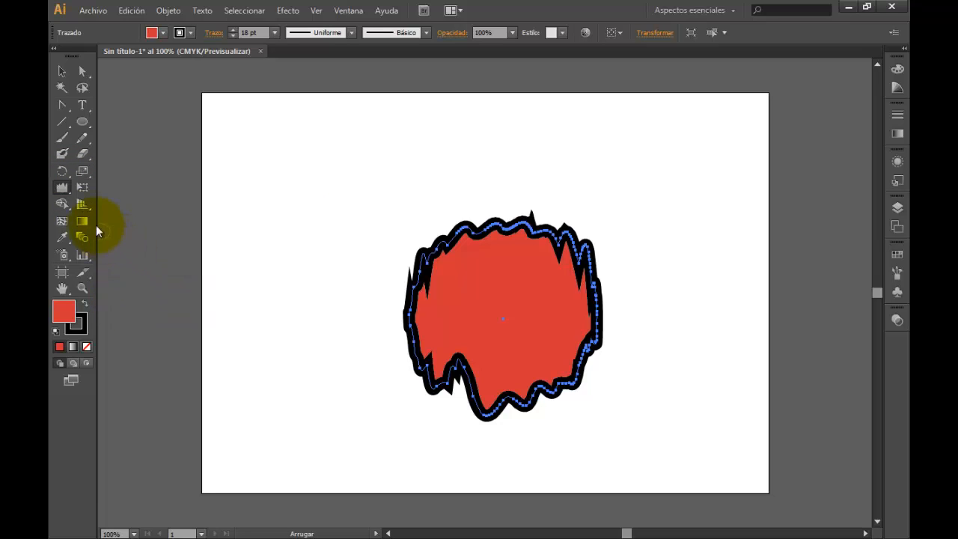
pyautogui.doubleClick(63, 187)
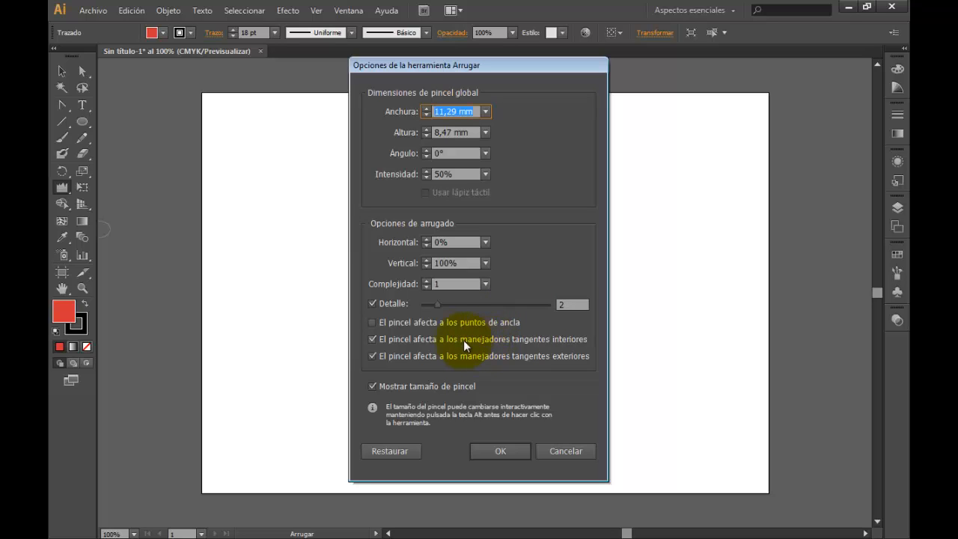
pyautogui.click(374, 323)
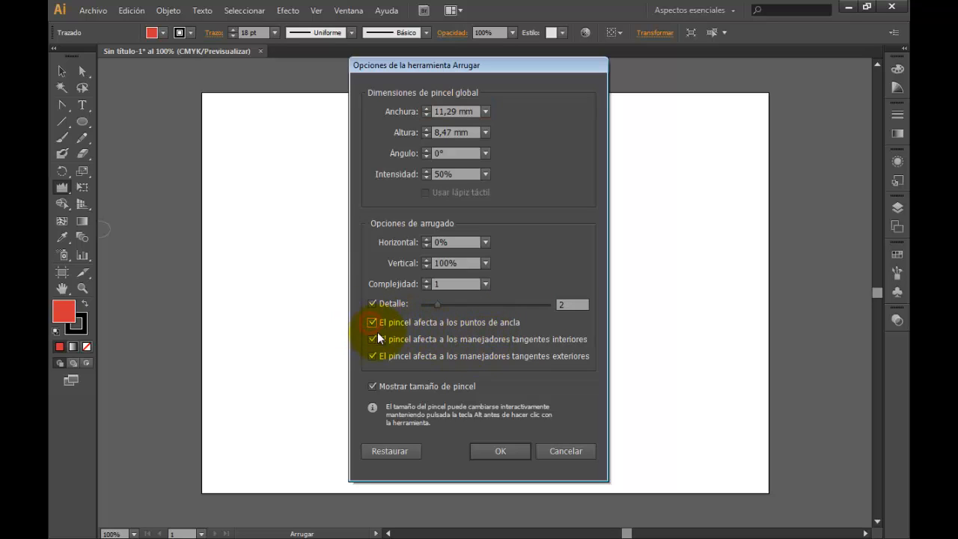
pyautogui.click(371, 323)
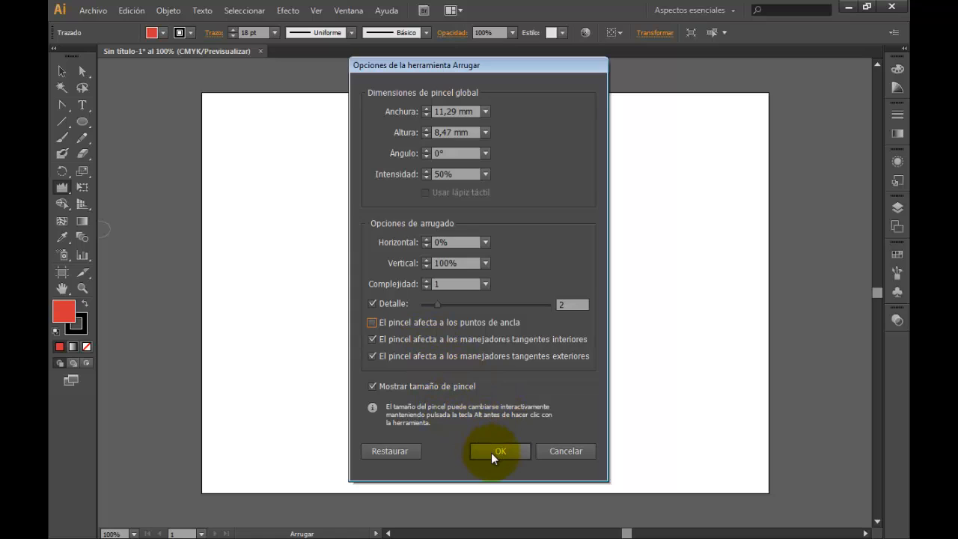
pyautogui.click(565, 452)
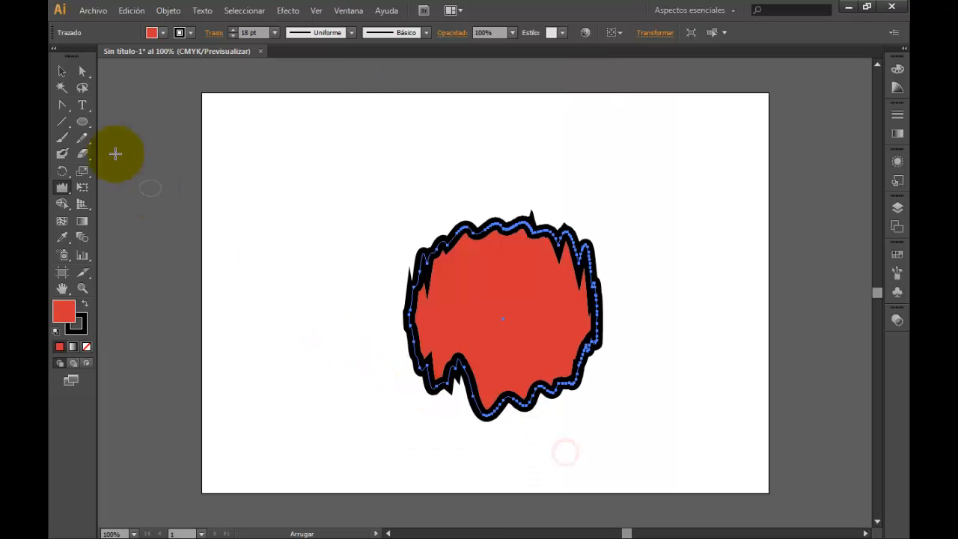
# Switch to the Warp tool and review its brush dimensions and warp options, closing them without saving.
pyautogui.moveTo(67, 188); pyautogui.dragTo(132, 192)
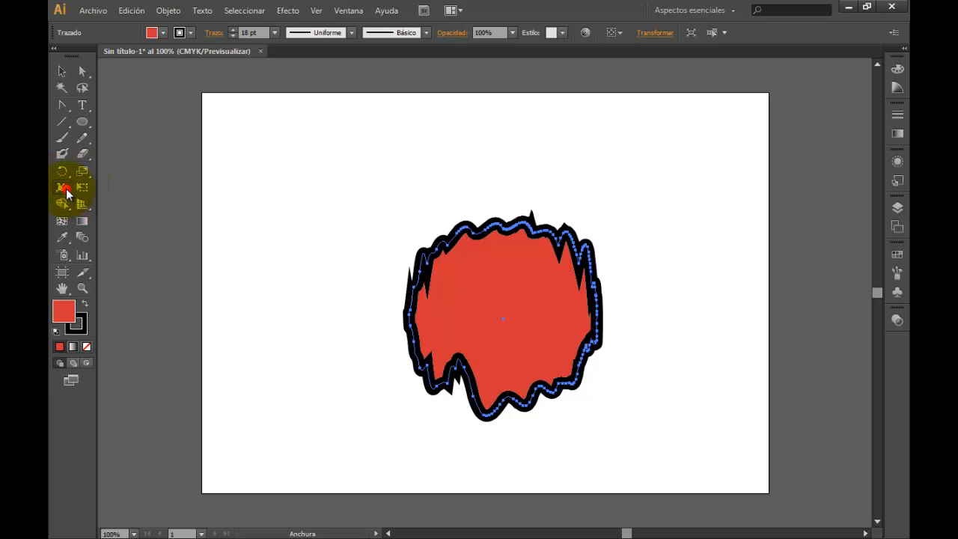
pyautogui.moveTo(66, 191); pyautogui.dragTo(116, 204)
pyautogui.doubleClick(63, 189)
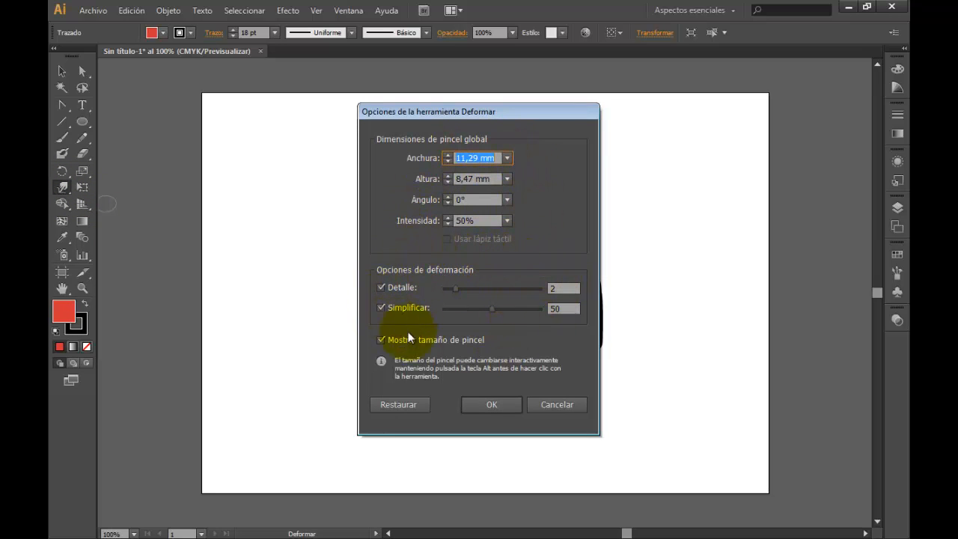
pyautogui.click(556, 405)
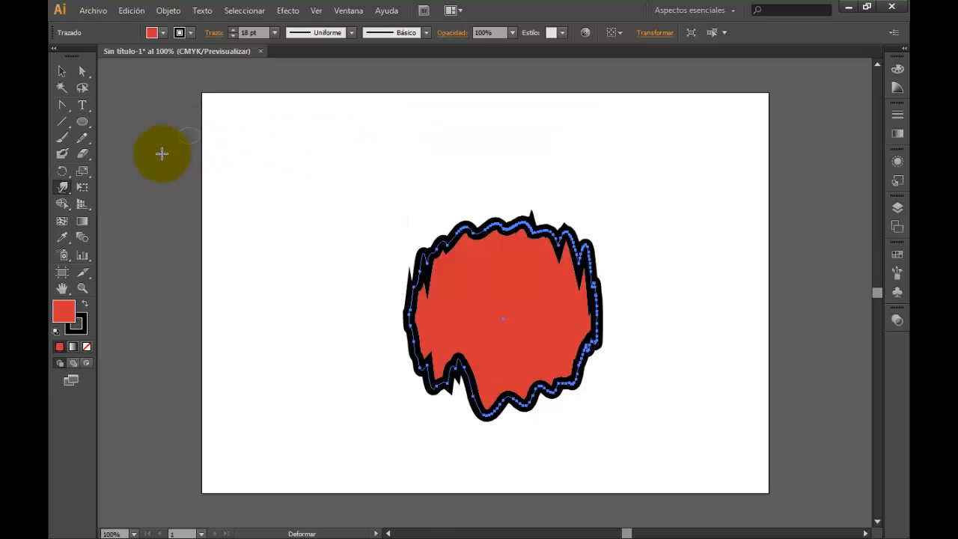
# Switch to the Bloat tool and review its brush dimensions, detail and simplify options, closing them without saving.
pyautogui.click(63, 188)
pyautogui.click(120, 250)
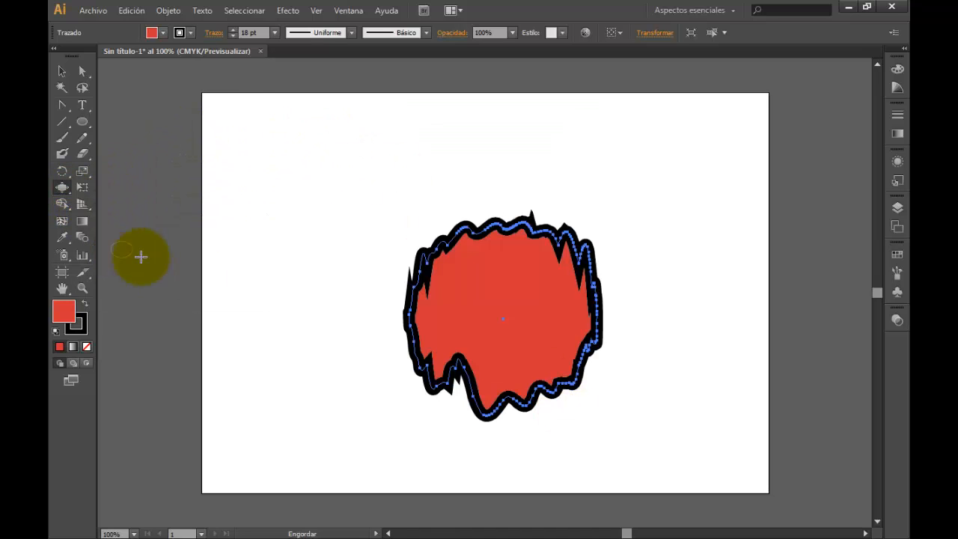
pyautogui.doubleClick(63, 187)
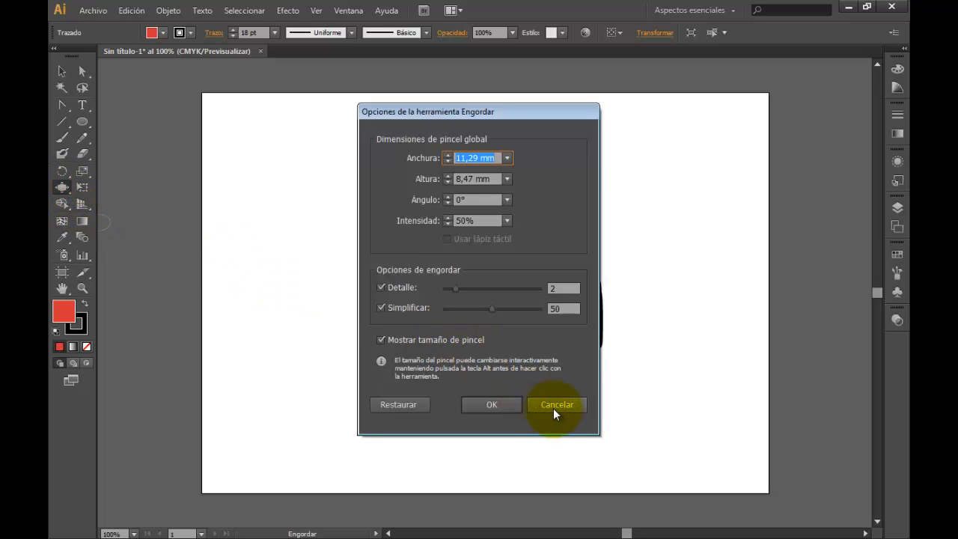
pyautogui.click(553, 408)
# Switch to the Scallop tool and review its complexity, detail and brush options, closing them without saving.
pyautogui.moveTo(63, 187); pyautogui.dragTo(115, 274)
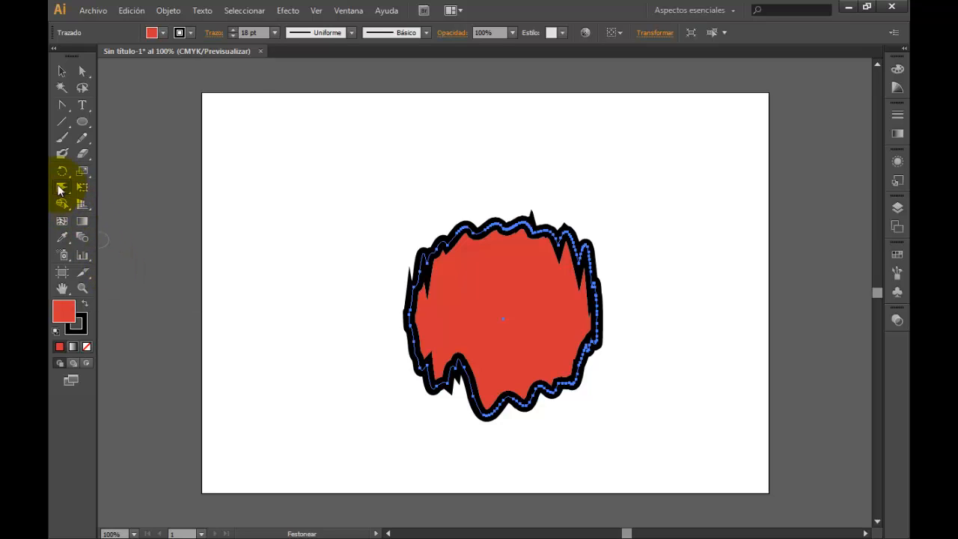
pyautogui.doubleClick(62, 188)
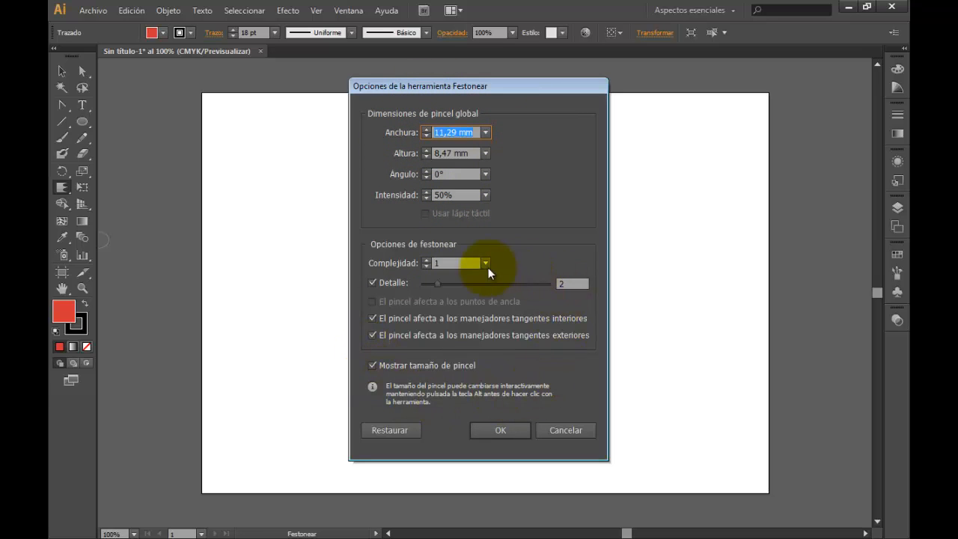
pyautogui.click(576, 431)
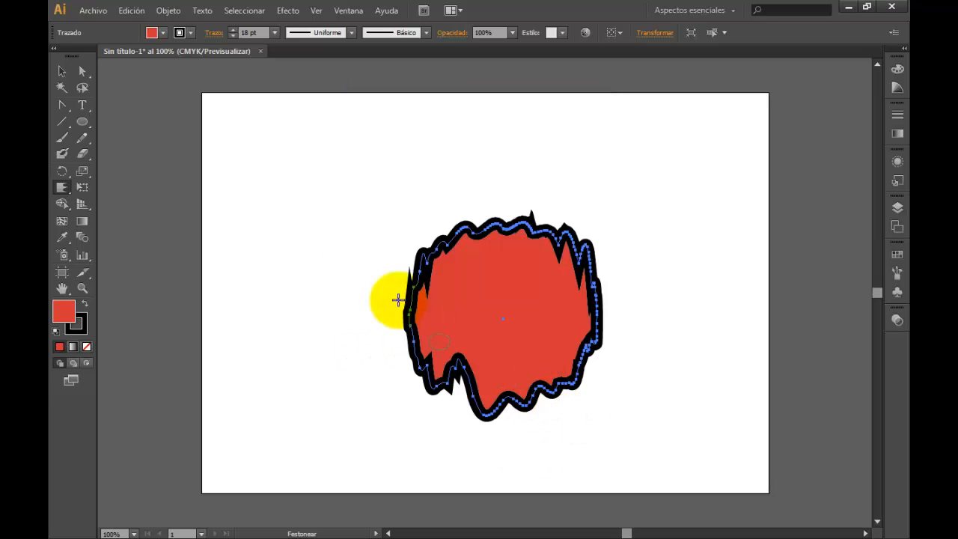
# Activate the Bloat tool, detach the Width and distortion tool group as a floating strip, and place it above the red shape's upper-left side.
pyautogui.click(63, 189)
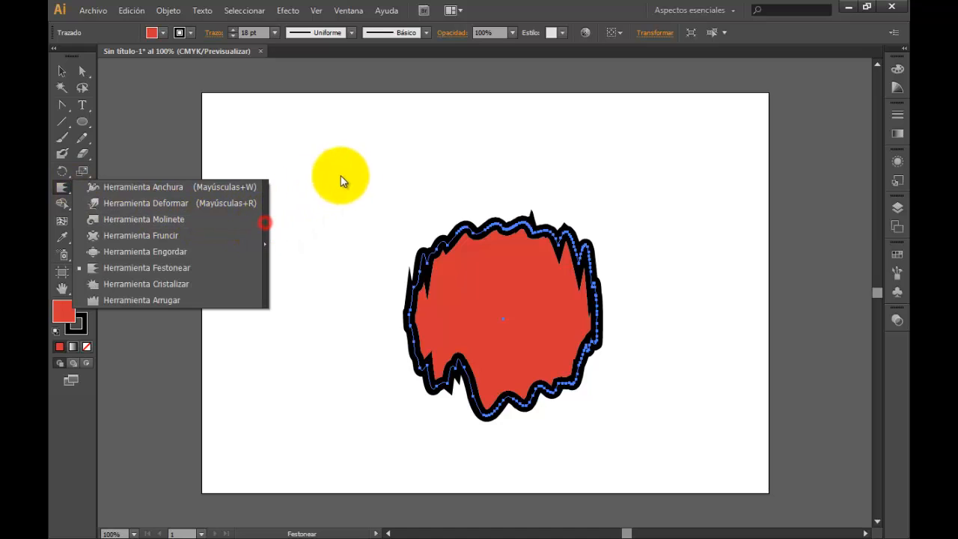
pyautogui.click(375, 155)
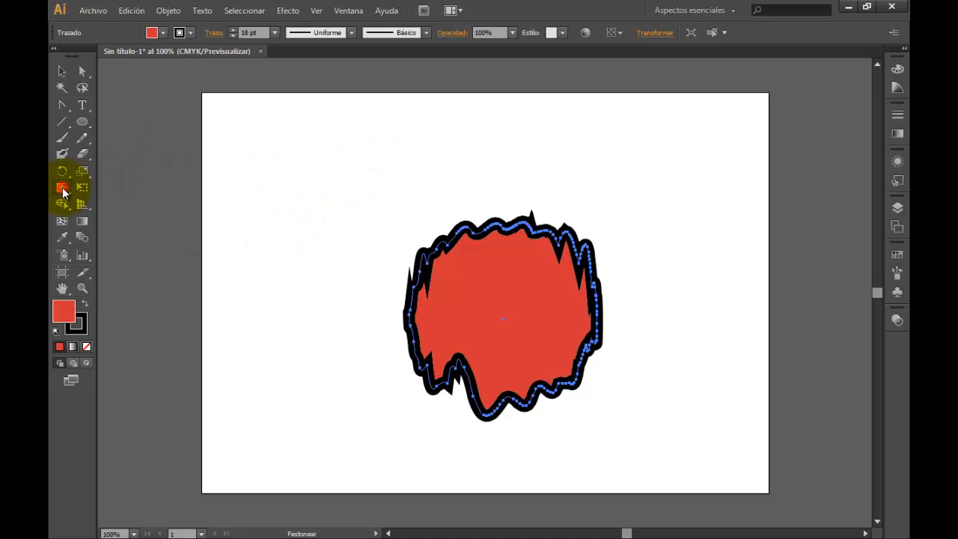
pyautogui.moveTo(63, 188); pyautogui.dragTo(82, 250)
pyautogui.moveTo(62, 188); pyautogui.dragTo(265, 238)
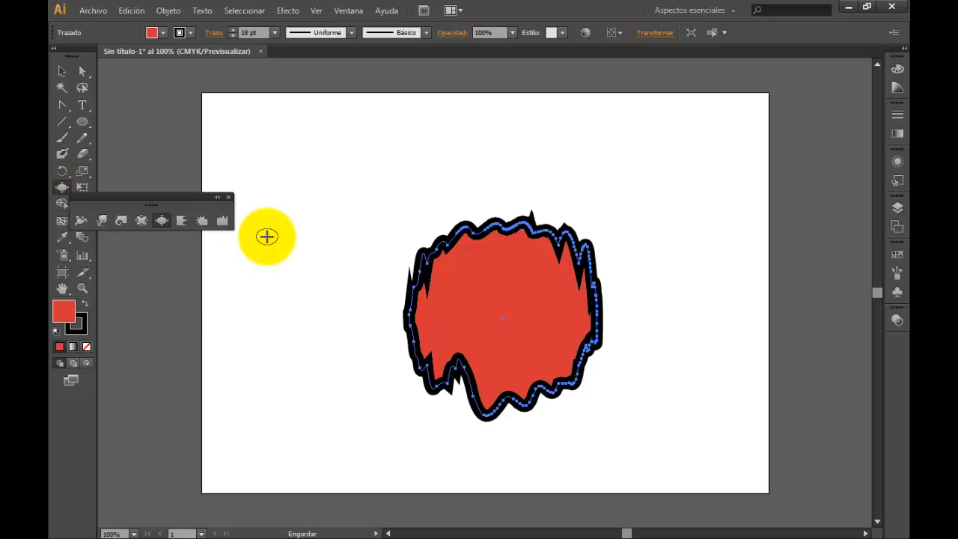
pyautogui.moveTo(192, 196); pyautogui.dragTo(342, 168)
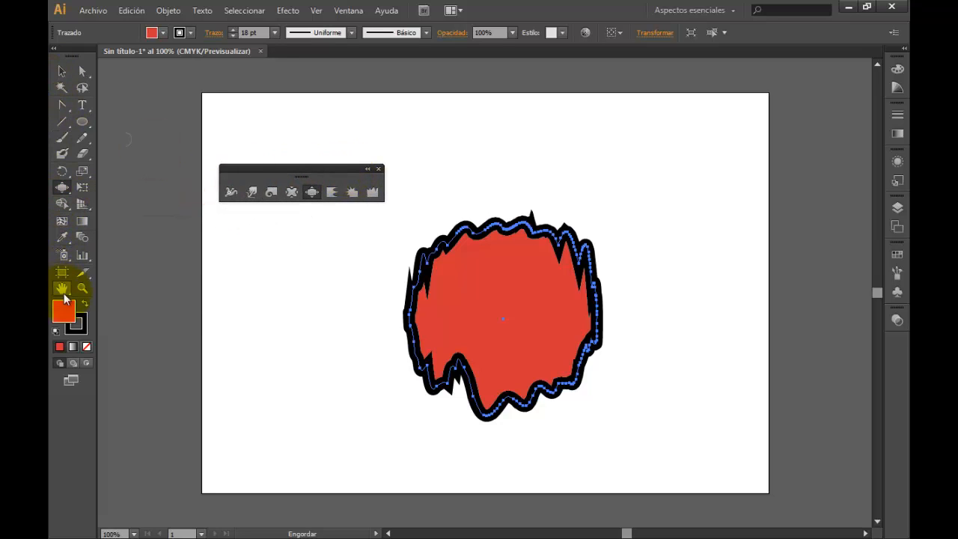